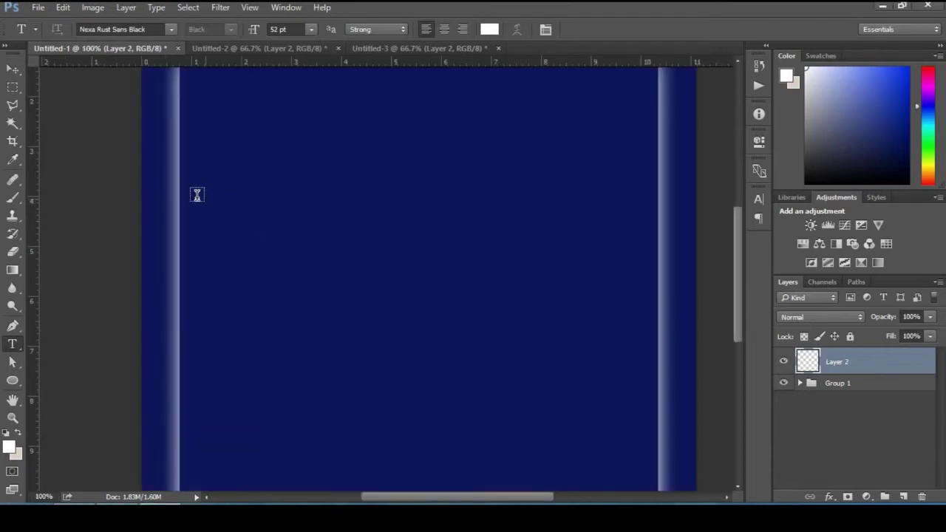
# Type DESIGNER in white 52 pt Nexa Rust Sans Black in a fitted text box and commit it
pyautogui.moveTo(250, 292); pyautogui.dragTo(628, 387)
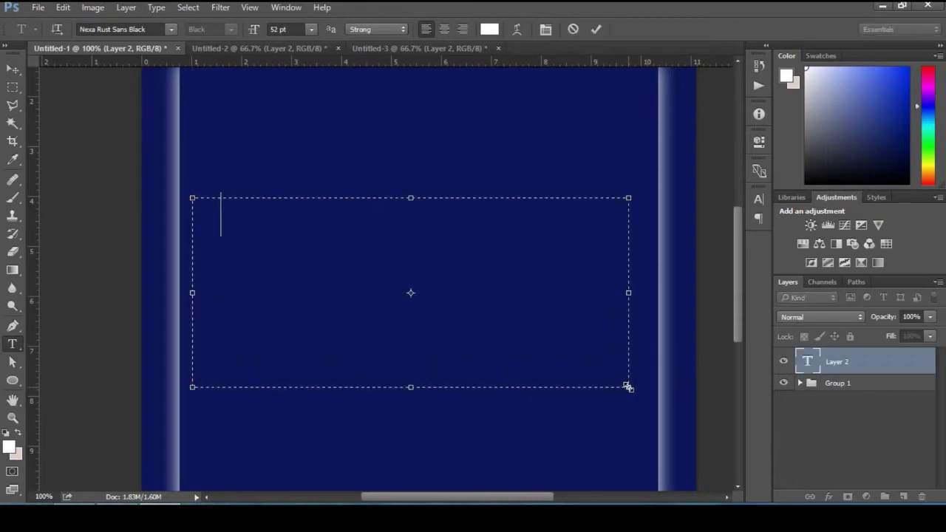
pyautogui.write('DESI')
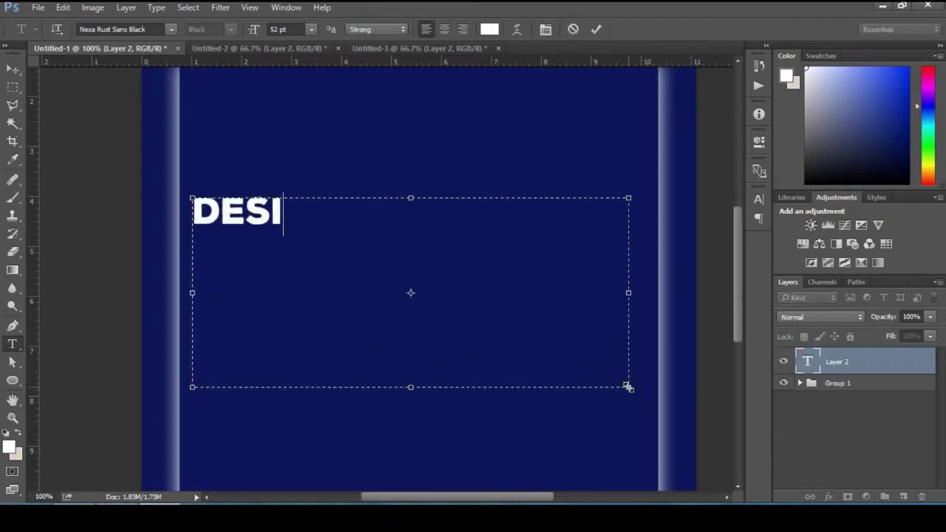
pyautogui.write('GNER')
pyautogui.moveTo(628, 387)
pyautogui.mouseDown()
pyautogui.moveTo(397, 242)
pyautogui.moveTo(398, 229)
pyautogui.mouseUp()
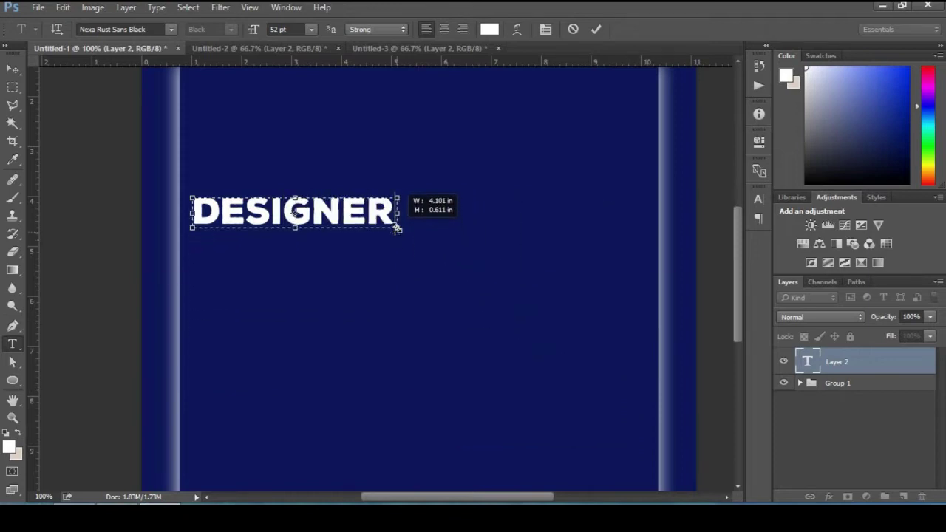
pyautogui.click(14, 71)
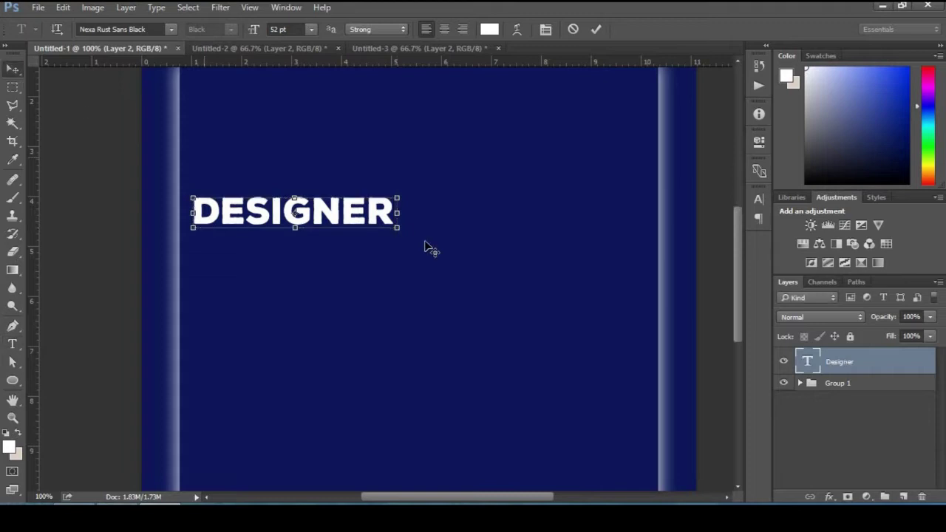
# Scale DESIGNER to about 150%, move it toward the centre, and nudge it slightly left
pyautogui.moveTo(397, 231)
pyautogui.mouseDown()
pyautogui.moveTo(481, 251)
pyautogui.moveTo(449, 276)
pyautogui.moveTo(470, 286)
pyautogui.moveTo(473, 275)
pyautogui.mouseUp()
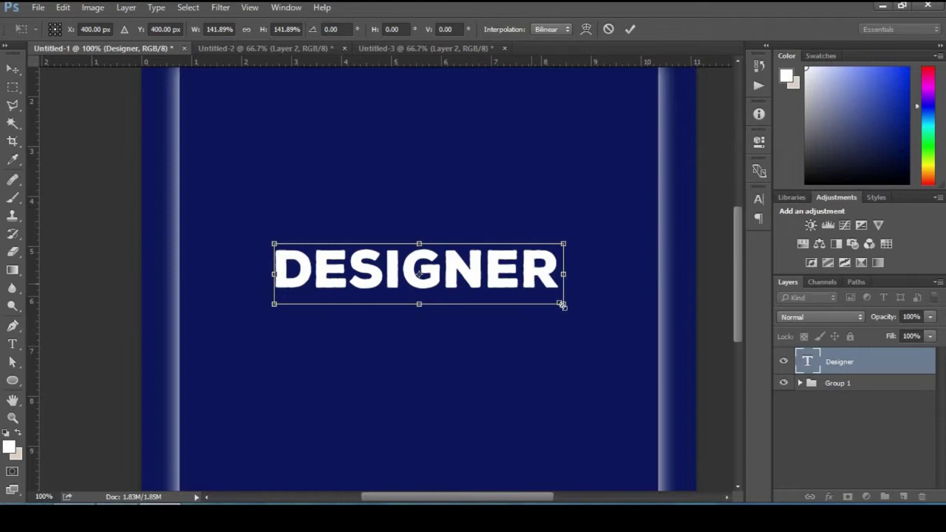
pyautogui.moveTo(576, 314); pyautogui.dragTo(556, 301)
pyautogui.press('Return')
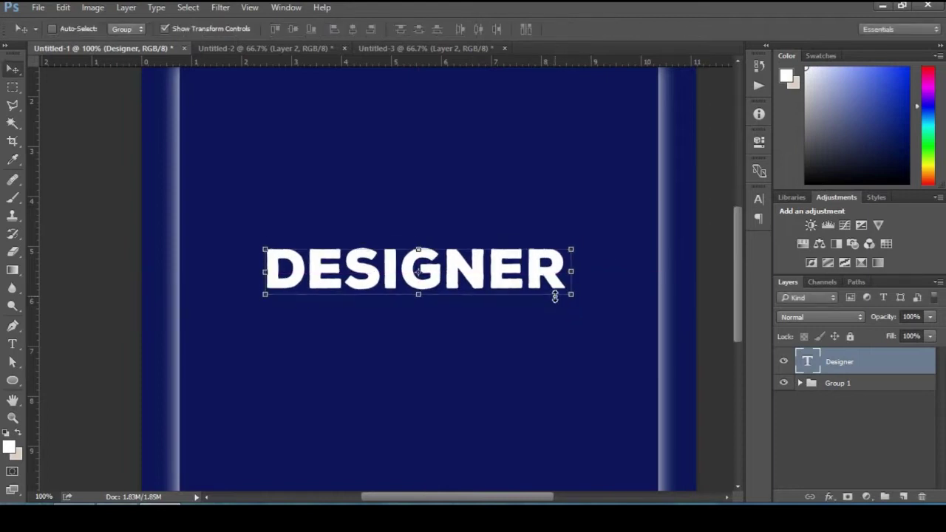
pyautogui.press('Left')
pyautogui.press('Left')
pyautogui.press('Left')
pyautogui.press('Left')
pyautogui.press('Left')
pyautogui.press('Left')
pyautogui.press('Left')
pyautogui.press('Left')
pyautogui.press('Left')
pyautogui.press('Left')
pyautogui.press('Left')
pyautogui.press('Left')
pyautogui.press('Left')
pyautogui.press('Left')
pyautogui.press('Left')
pyautogui.press('Left')
pyautogui.press('Left')
pyautogui.press('Left')
pyautogui.press('Left')
pyautogui.press('Left')
pyautogui.press('Left')
pyautogui.press('Left')
pyautogui.press('Left')
pyautogui.press('Left')
pyautogui.press('Left')
pyautogui.press('Left')
pyautogui.press('Left')
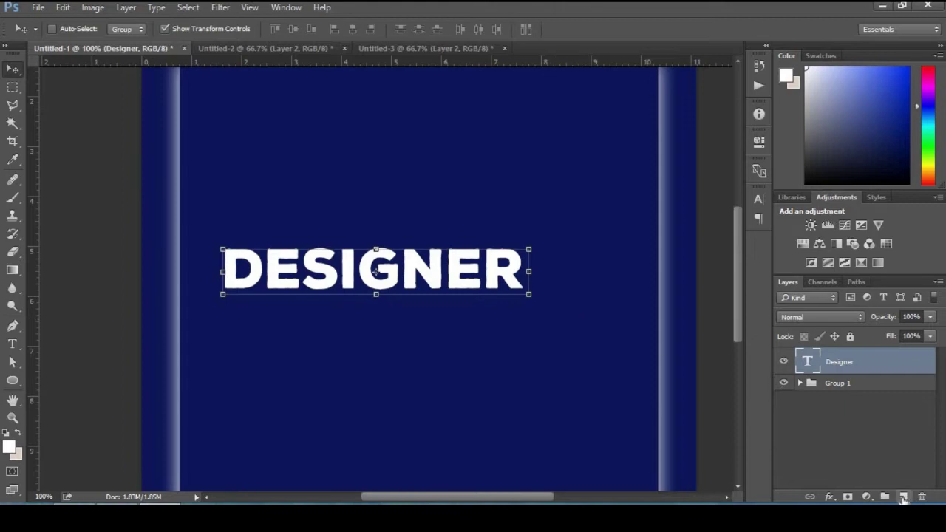
# Convert the Designer type layer into a shape layer
pyautogui.rightClick(903, 368)
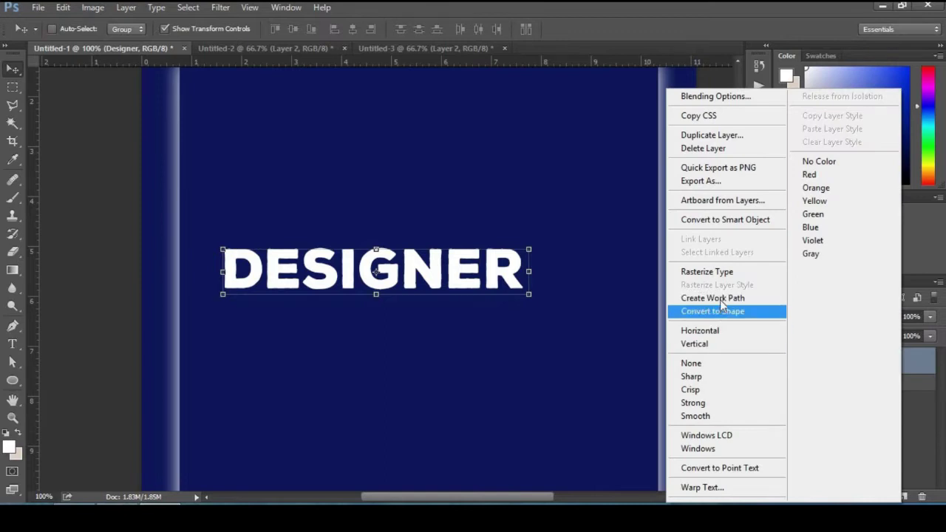
pyautogui.click(721, 311)
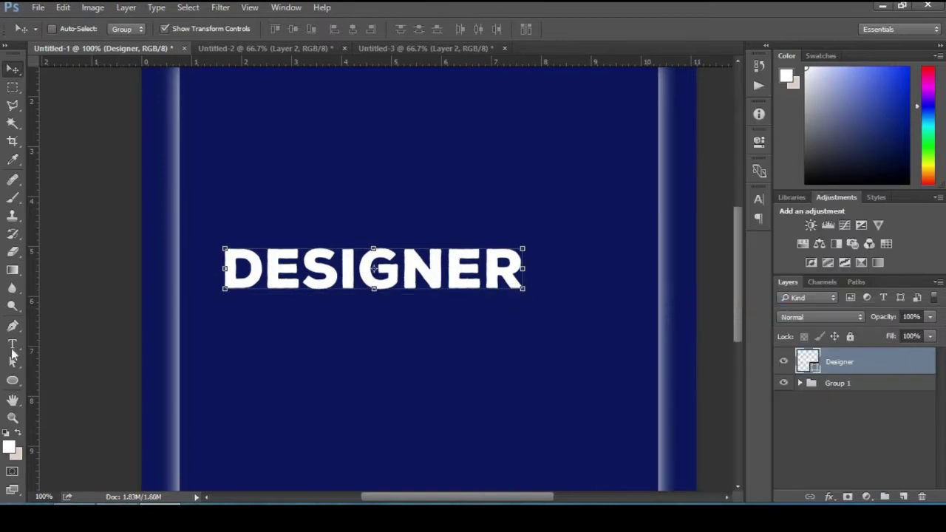
pyautogui.click(13, 326)
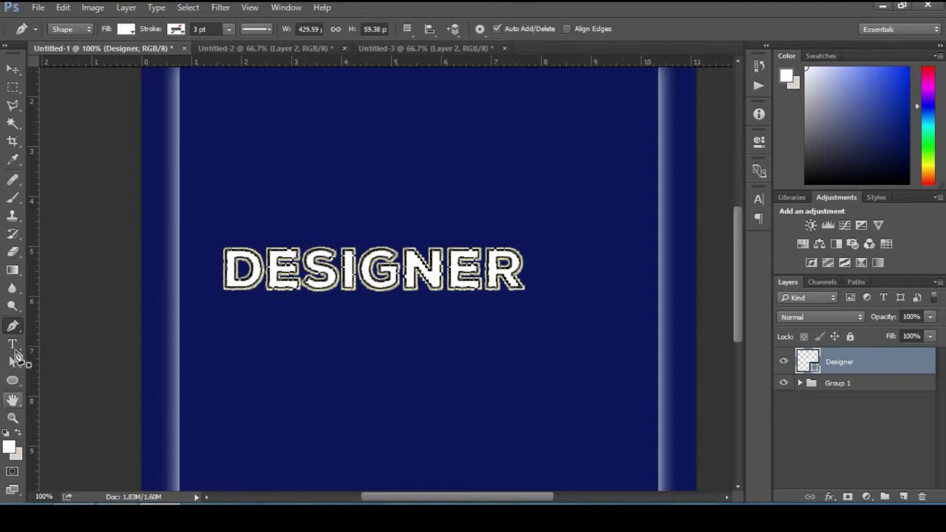
# Zoom to 200% on DESIGNER with the Path Selection tool active
pyautogui.click(13, 361)
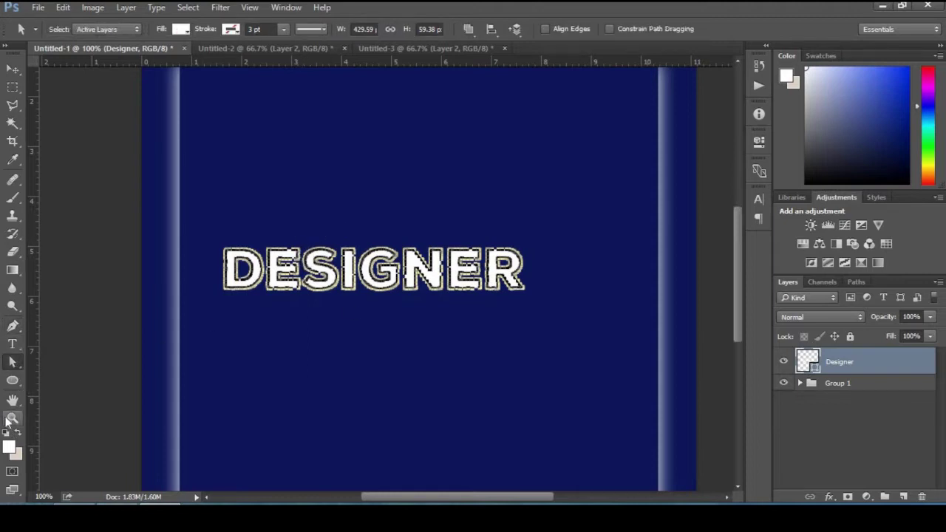
pyautogui.click(8, 419)
pyautogui.click(371, 298)
pyautogui.click(14, 361)
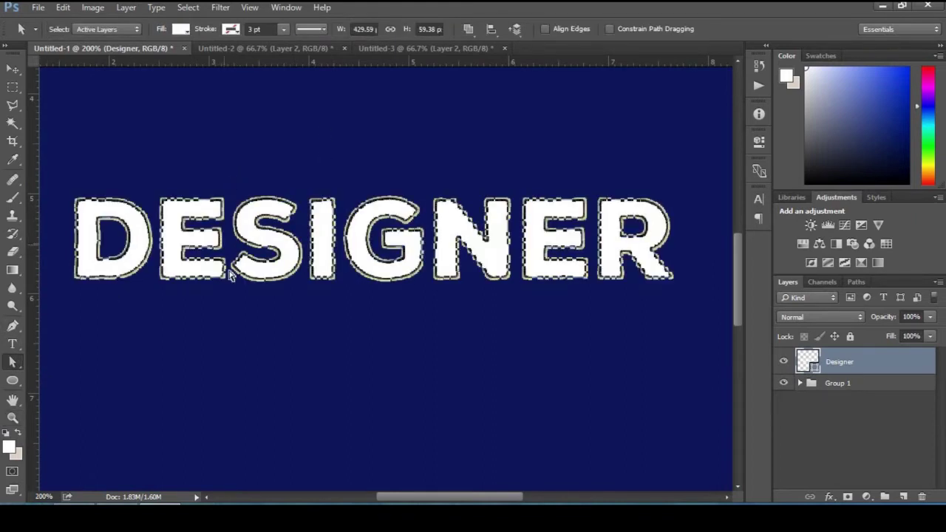
# Space out the letters by shifting S through R right, then the E right
pyautogui.moveTo(228, 295); pyautogui.dragTo(696, 192)
pyautogui.press('Right')
pyautogui.press('Right')
pyautogui.press('Right')
pyautogui.press('Right')
pyautogui.press('Right')
pyautogui.press('Right')
pyautogui.press('Right')
pyautogui.press('Right')
pyautogui.press('Right')
pyautogui.press('Right')
pyautogui.press('Right')
pyautogui.press('Right')
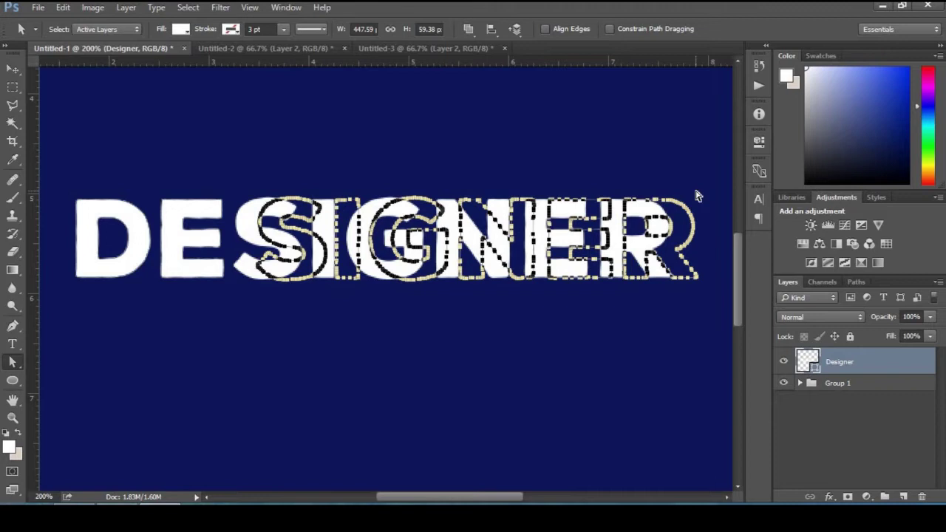
pyautogui.press('Right')
pyautogui.press('Right')
pyautogui.press('Right')
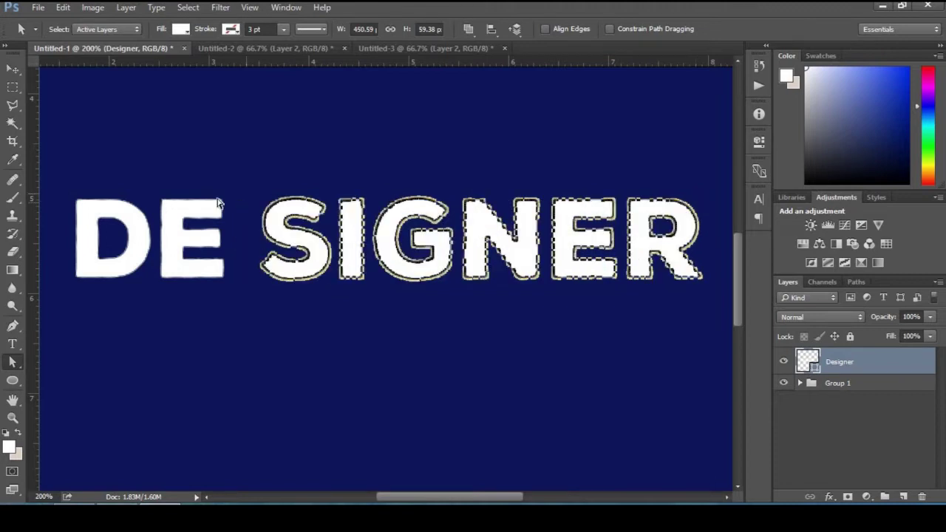
pyautogui.moveTo(232, 204); pyautogui.dragTo(209, 295)
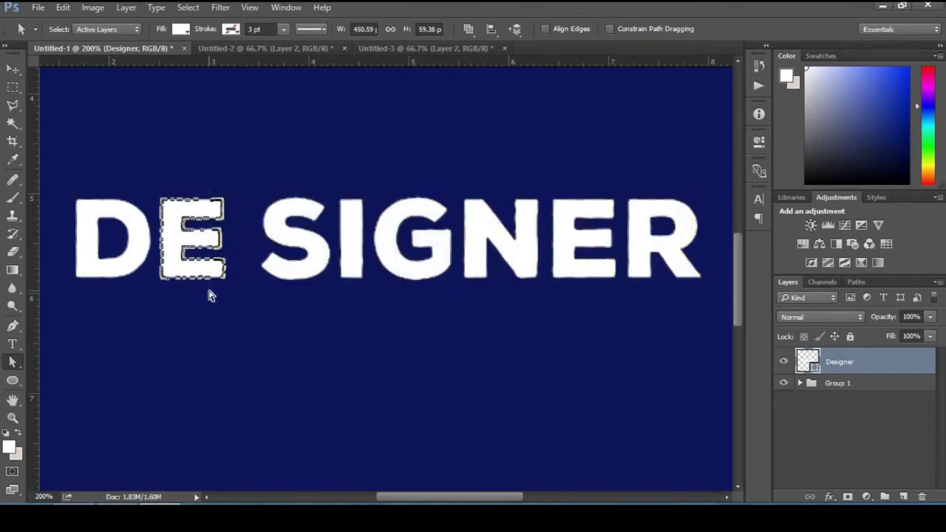
pyautogui.press('Right')
pyautogui.press('Right')
pyautogui.press('Right')
pyautogui.press('Right')
pyautogui.press('Right')
pyautogui.press('Right')
pyautogui.press('Right')
pyautogui.press('Right')
pyautogui.press('Right')
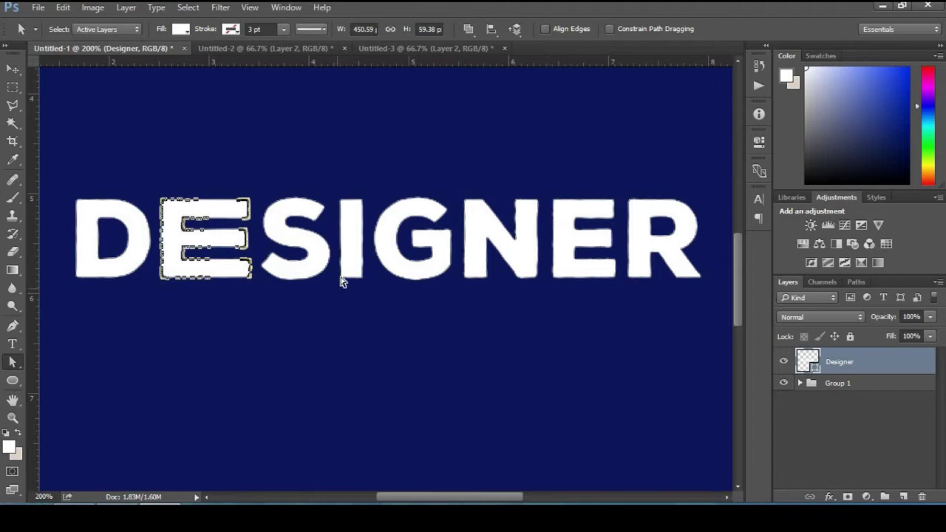
# Extend the bottom of the I and the N's left leg downward
pyautogui.moveTo(348, 286); pyautogui.dragTo(368, 269)
pyautogui.moveTo(368, 272); pyautogui.dragTo(367, 271)
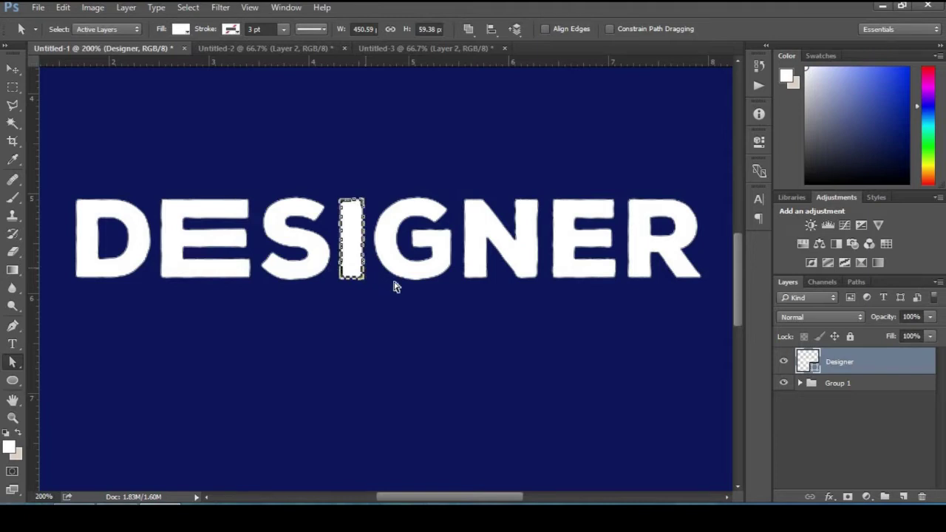
pyautogui.press('Down')
pyautogui.press('Down')
pyautogui.press('Down')
pyautogui.press('Down')
pyautogui.press('Down')
pyautogui.press('Down')
pyautogui.press('Down')
pyautogui.press('Down')
pyautogui.press('Down')
pyautogui.press('Down')
pyautogui.press('Down')
pyautogui.press('Down')
pyautogui.press('Down')
pyautogui.press('Down')
pyautogui.press('Down')
pyautogui.press('Down')
pyautogui.press('Down')
pyautogui.press('Down')
pyautogui.press('Down')
pyautogui.press('Down')
pyautogui.press('Down')
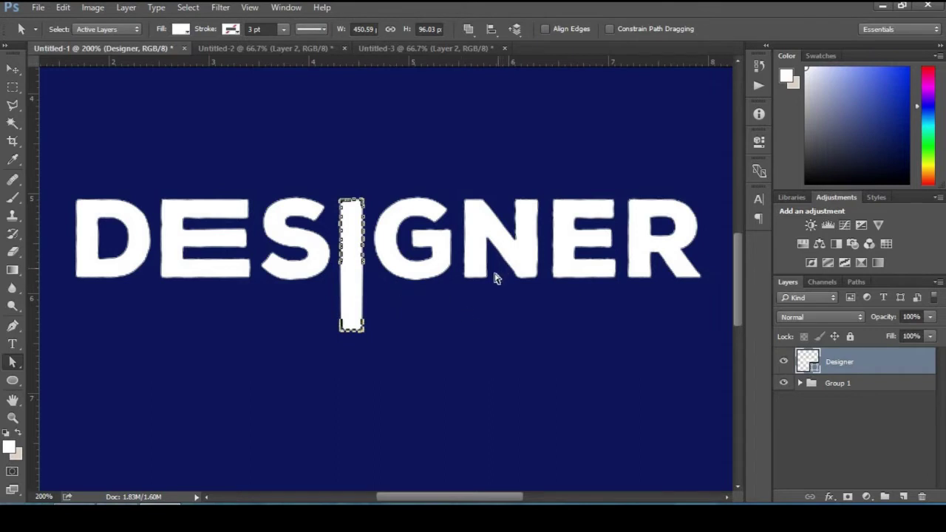
pyautogui.moveTo(495, 271); pyautogui.dragTo(455, 303)
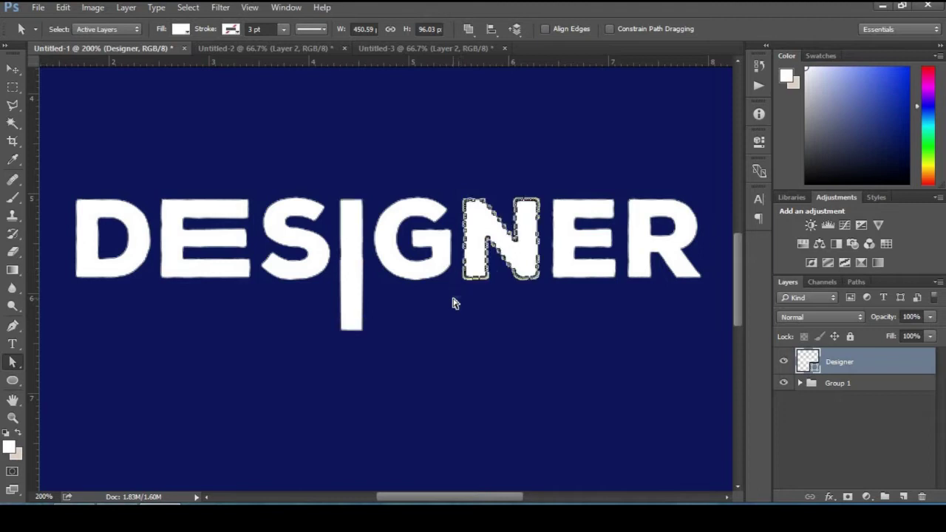
pyautogui.press('Down')
pyautogui.press('Down')
pyautogui.press('Down')
pyautogui.press('Down')
pyautogui.press('Down')
pyautogui.press('Down')
pyautogui.press('Down')
pyautogui.press('Down')
pyautogui.press('Down')
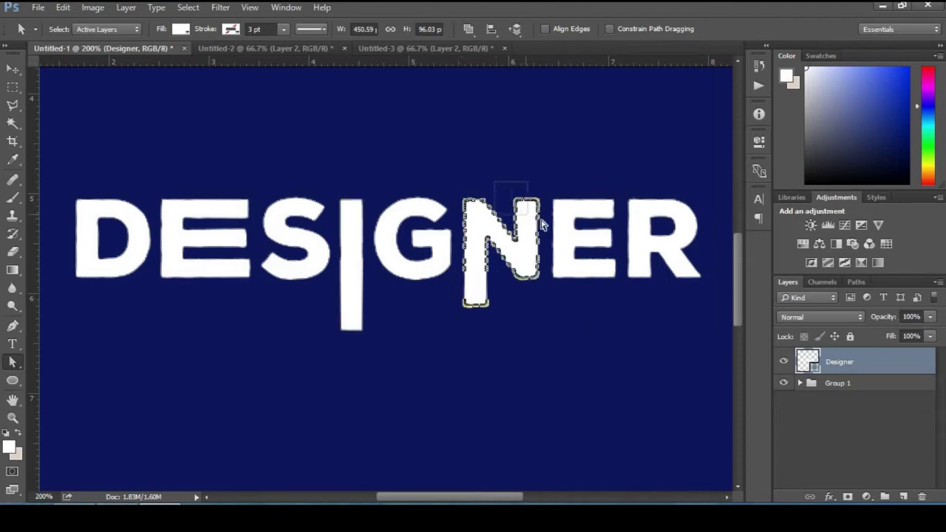
# Stretch the N's right stroke upward and lengthen the I further down
pyautogui.moveTo(509, 190); pyautogui.dragTo(545, 227)
pyautogui.press('Up')
pyautogui.press('Up')
pyautogui.press('Up')
pyautogui.press('Up')
pyautogui.press('Up')
pyautogui.press('Up')
pyautogui.press('Up')
pyautogui.press('Up')
pyautogui.press('Up')
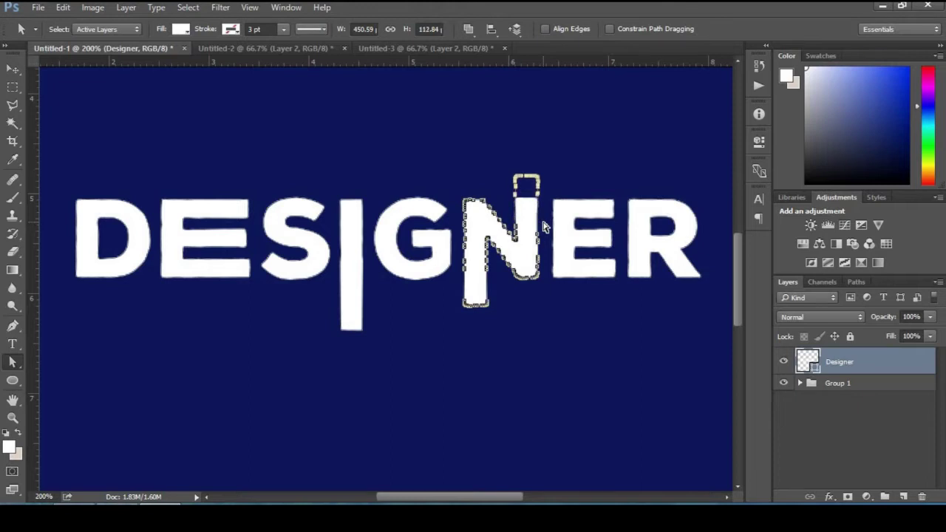
pyautogui.press('Up')
pyautogui.press('Up')
pyautogui.press('Up')
pyautogui.press('Up')
pyautogui.press('Up')
pyautogui.press('Up')
pyautogui.press('Up')
pyautogui.press('Up')
pyautogui.press('Up')
pyautogui.press('Up')
pyautogui.press('Up')
pyautogui.press('Up')
pyautogui.press('Up')
pyautogui.press('Up')
pyautogui.press('Up')
pyautogui.press('Up')
pyautogui.press('Up')
pyautogui.press('Up')
pyautogui.press('Up')
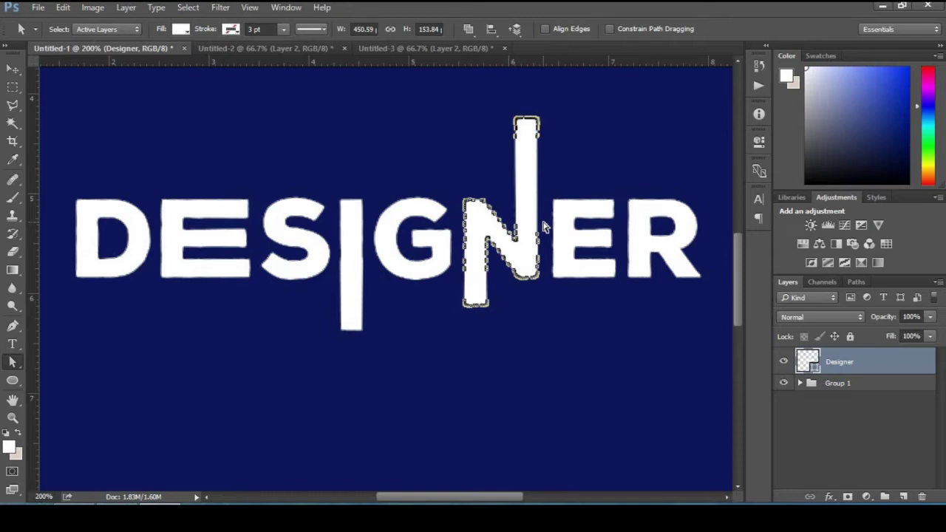
pyautogui.moveTo(376, 323); pyautogui.dragTo(285, 363)
pyautogui.press('Down')
pyautogui.press('Down')
pyautogui.press('Down')
pyautogui.press('Down')
pyautogui.press('Down')
pyautogui.press('Down')
pyautogui.press('Down')
pyautogui.press('Down')
pyautogui.press('Down')
pyautogui.press('Down')
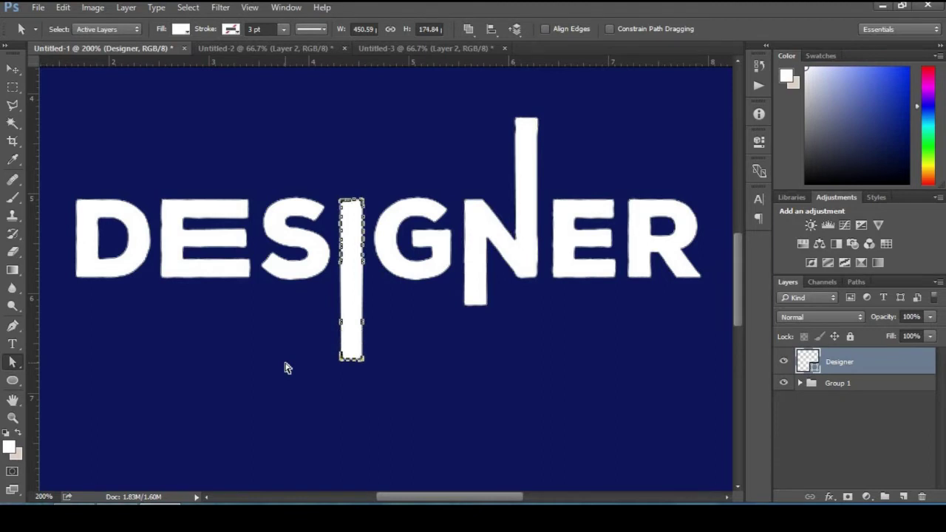
# Move the R to the right and widen the E's arms toward it
pyautogui.moveTo(498, 501); pyautogui.dragTo(515, 502)
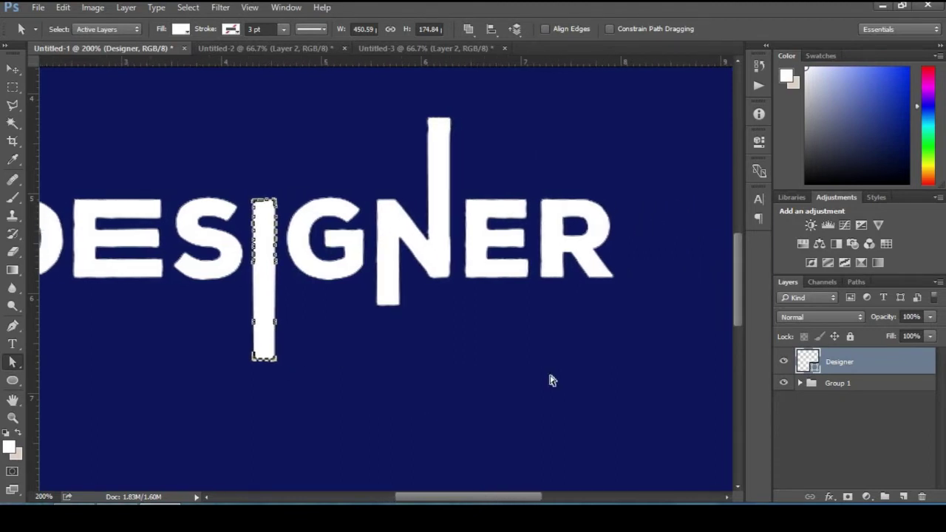
pyautogui.click(544, 213)
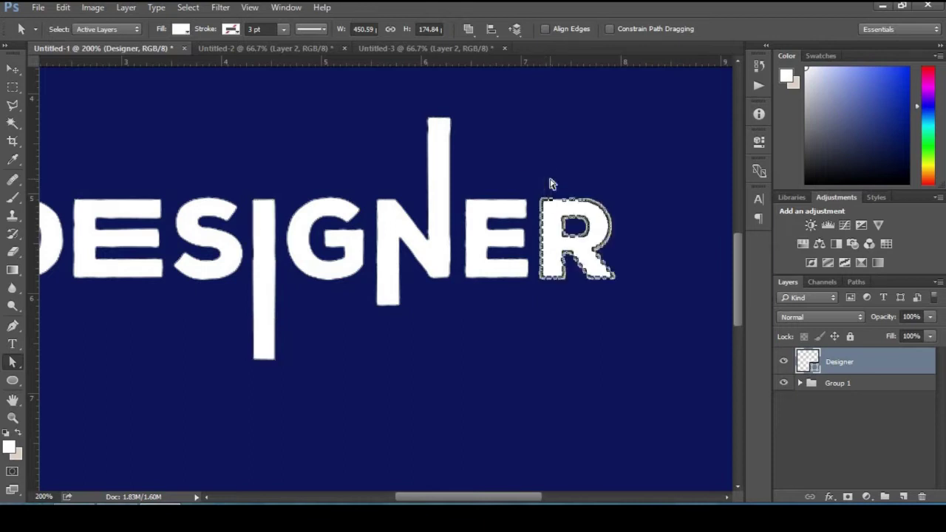
pyautogui.moveTo(538, 172); pyautogui.dragTo(624, 295)
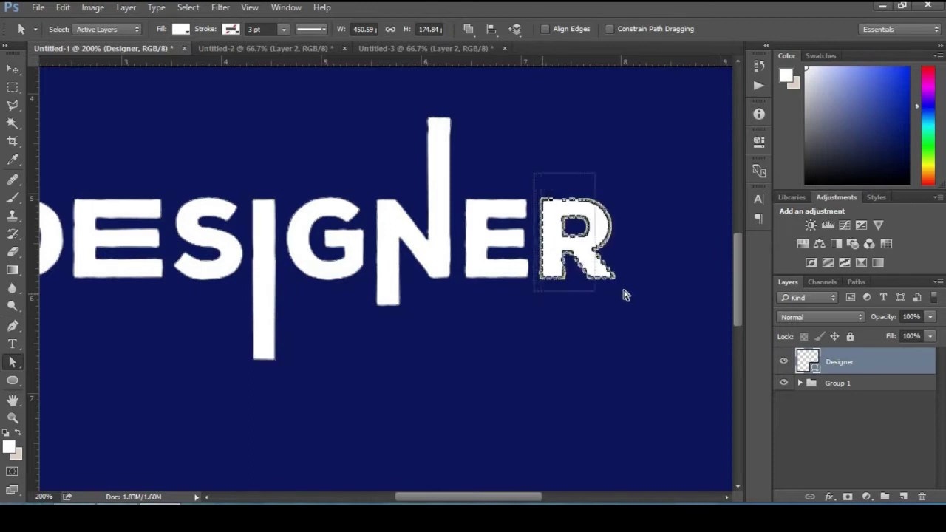
pyautogui.press('Right')
pyautogui.press('Right')
pyautogui.press('Right')
pyautogui.press('Right')
pyautogui.press('Right')
pyautogui.press('Right')
pyautogui.press('Right')
pyautogui.press('Right')
pyautogui.press('Right')
pyautogui.press('Right')
pyautogui.press('Right')
pyautogui.press('Right')
pyautogui.press('Right')
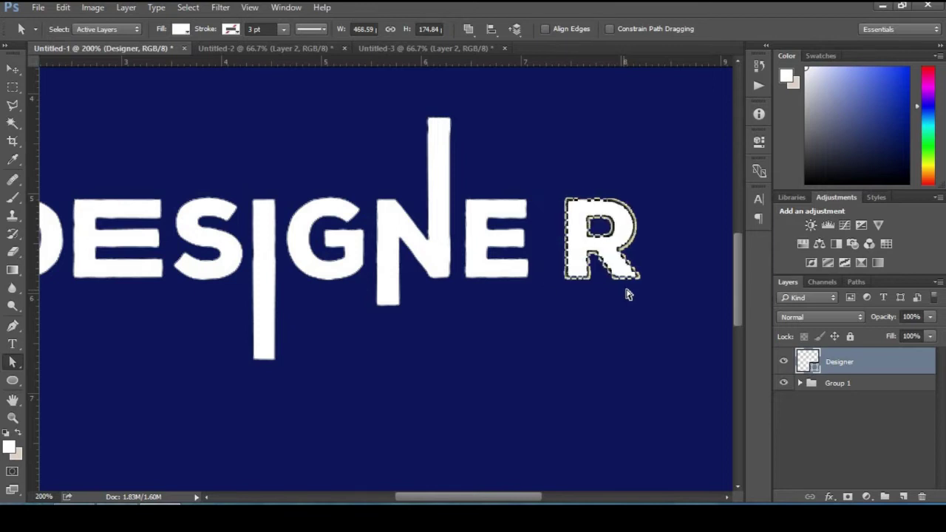
pyautogui.moveTo(540, 302); pyautogui.dragTo(540, 302)
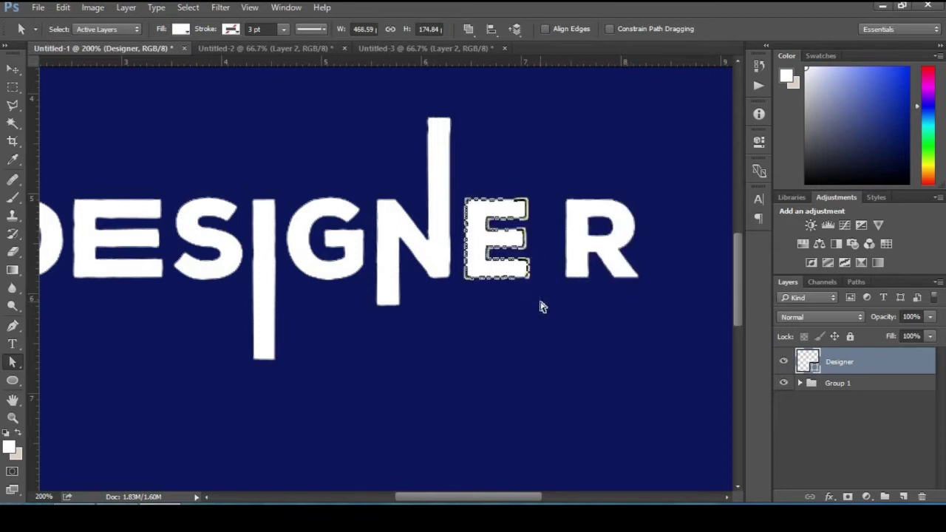
pyautogui.press('Right')
pyautogui.press('Right')
pyautogui.press('Right')
pyautogui.press('Right')
pyautogui.press('Right')
pyautogui.press('Right')
pyautogui.press('Right')
pyautogui.press('Right')
pyautogui.press('Right')
pyautogui.press('Right')
pyautogui.press('Right')
pyautogui.press('Right')
pyautogui.press('Right')
pyautogui.press('Right')
pyautogui.press('Right')
pyautogui.press('Right')
pyautogui.press('Right')
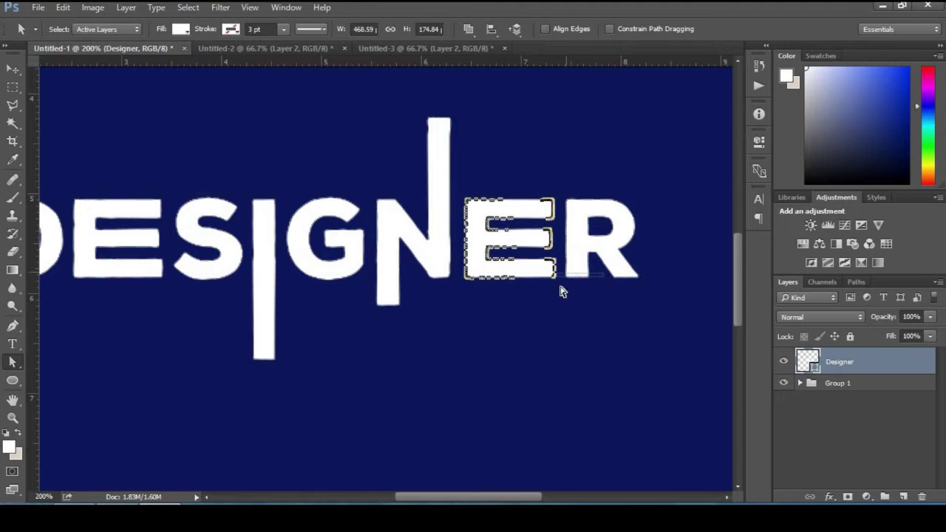
# Push the R's left leg anchor points down below the baseline
pyautogui.moveTo(574, 272); pyautogui.dragTo(585, 297)
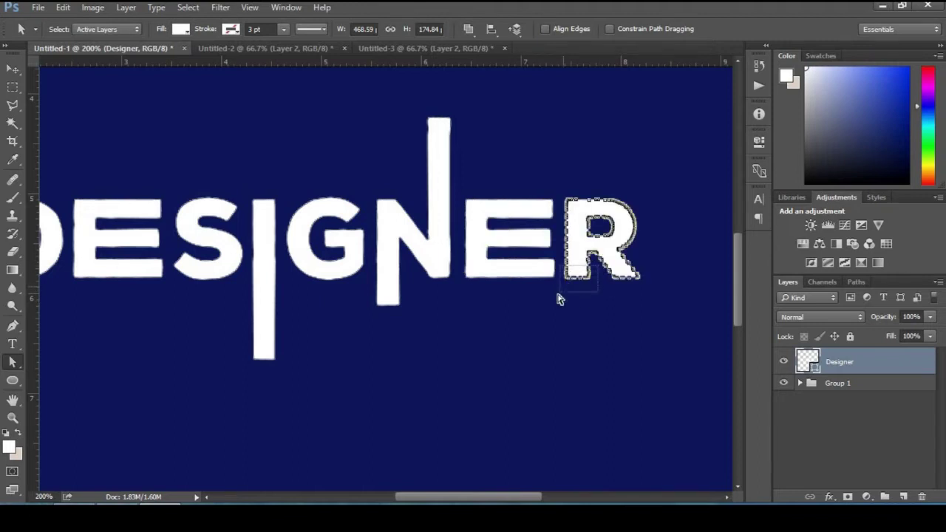
pyautogui.press('Down')
pyautogui.press('Down')
pyautogui.press('Down')
pyautogui.press('Down')
pyautogui.press('Down')
pyautogui.press('Down')
pyautogui.press('Down')
pyautogui.press('Down')
pyautogui.press('Down')
pyautogui.press('Down')
pyautogui.press('Down')
pyautogui.press('Down')
pyautogui.press('Down')
pyautogui.press('Down')
pyautogui.press('Down')
pyautogui.press('Down')
pyautogui.press('Down')
pyautogui.press('Down')
pyautogui.press('Down')
pyautogui.press('Down')
pyautogui.press('Down')
pyautogui.press('Down')
pyautogui.press('Down')
pyautogui.press('Down')
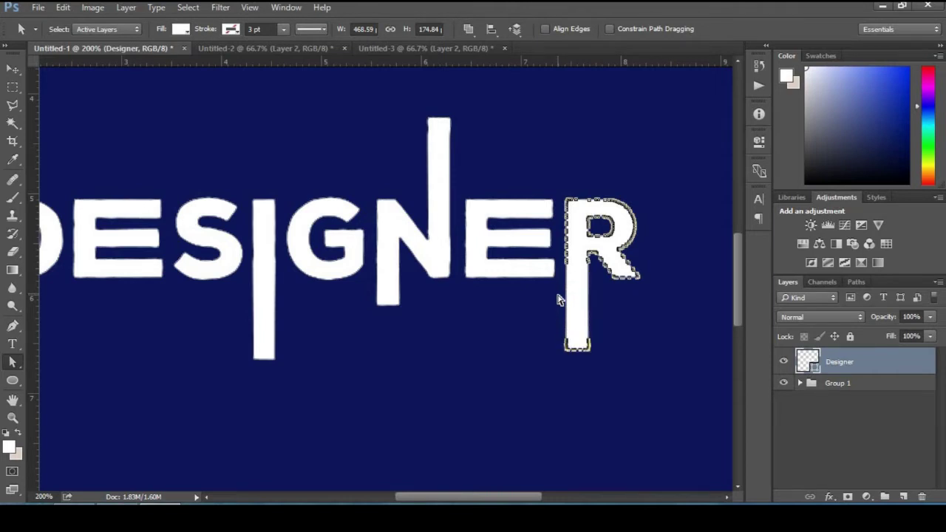
pyautogui.press('Down')
pyautogui.press('Down')
pyautogui.press('Down')
pyautogui.press('Down')
pyautogui.press('Down')
pyautogui.press('Down')
pyautogui.press('Down')
pyautogui.press('Down')
pyautogui.press('Down')
pyautogui.press('Down')
pyautogui.press('Down')
pyautogui.press('Down')
pyautogui.press('Down')
pyautogui.press('Down')
pyautogui.press('Down')
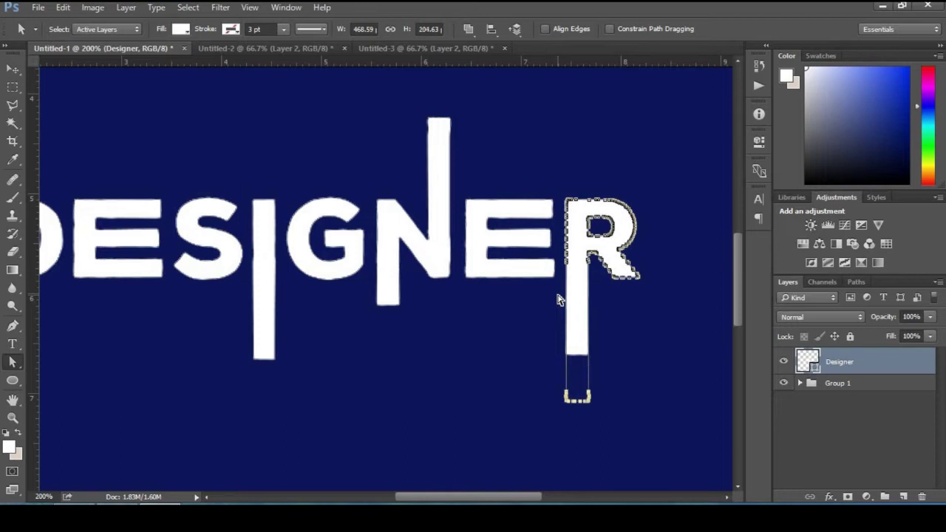
# Zoom out to the whole poster, drag DESIGNER lower to centre it, and add Layer 2
pyautogui.click(12, 418)
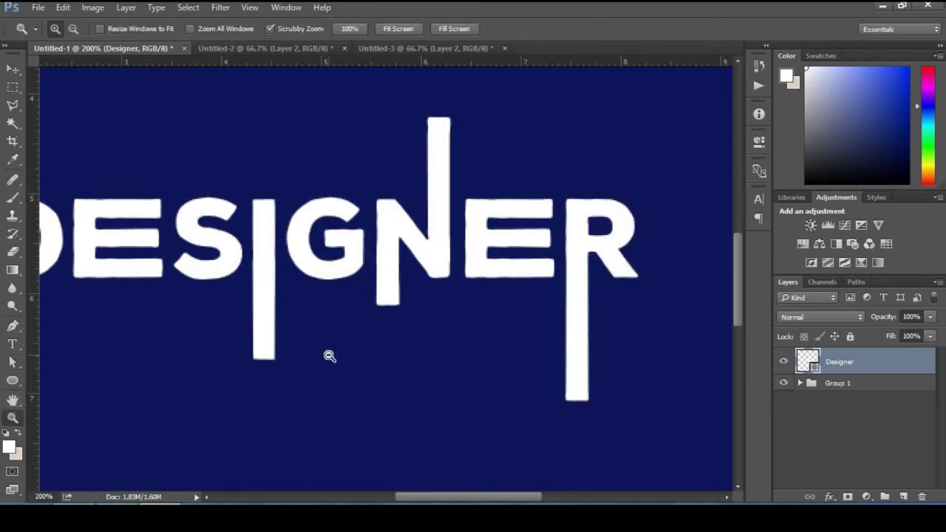
pyautogui.keyDown('alt'); pyautogui.click(330, 355); pyautogui.keyUp('alt')
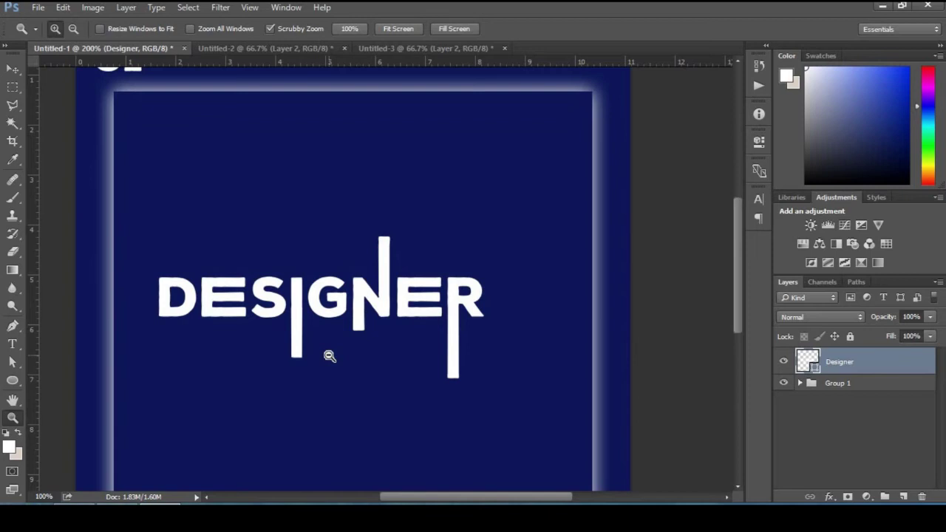
pyautogui.keyDown('alt'); pyautogui.click(329, 356); pyautogui.keyUp('alt')
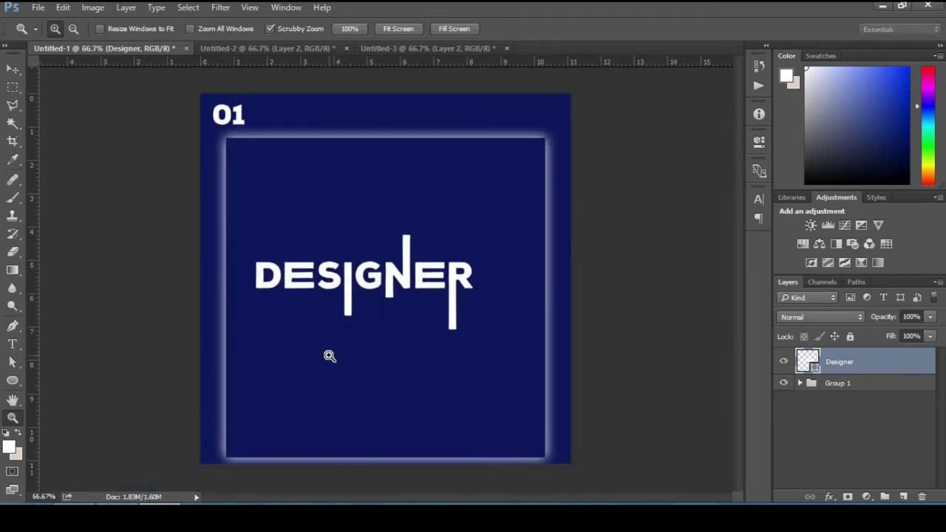
pyautogui.click(13, 69)
pyautogui.moveTo(422, 279); pyautogui.dragTo(429, 294)
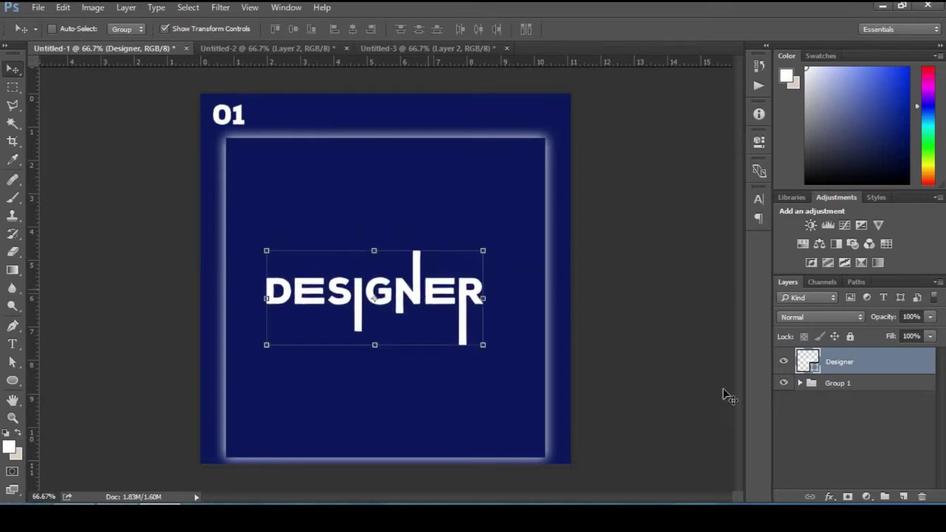
pyautogui.click(903, 497)
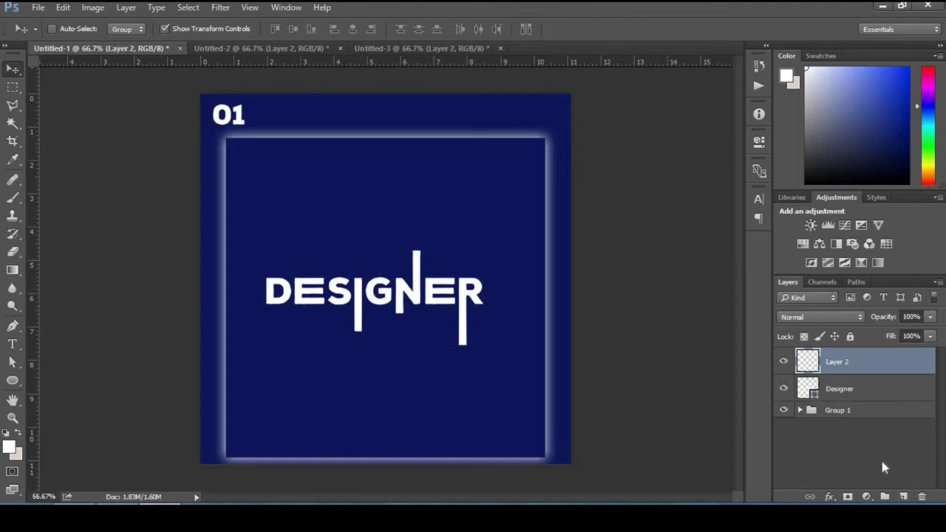
# On Untitled-2, type DESIGN in white 52 pt Nexa Rust Sans Black and commit it
pyautogui.click(238, 48)
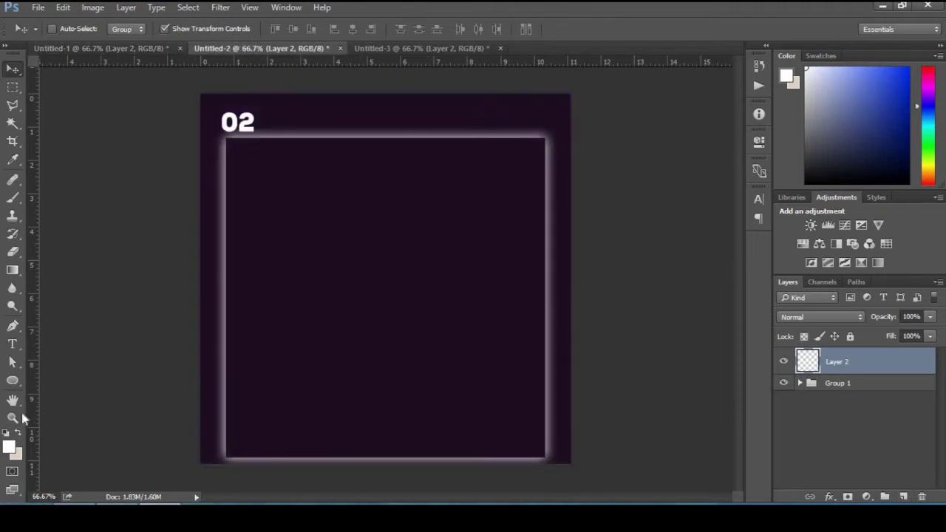
pyautogui.click(12, 343)
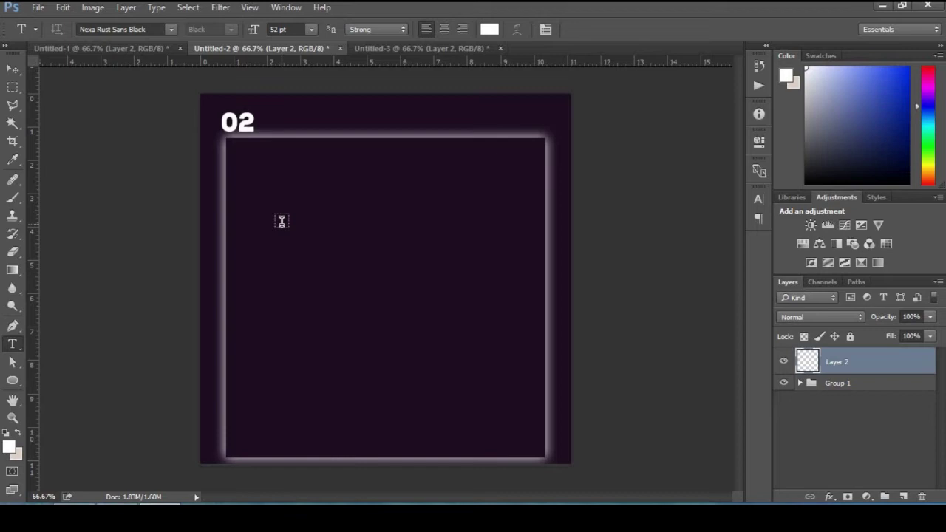
pyautogui.moveTo(226, 253)
pyautogui.mouseDown()
pyautogui.moveTo(332, 357)
pyautogui.moveTo(544, 371)
pyautogui.mouseUp()
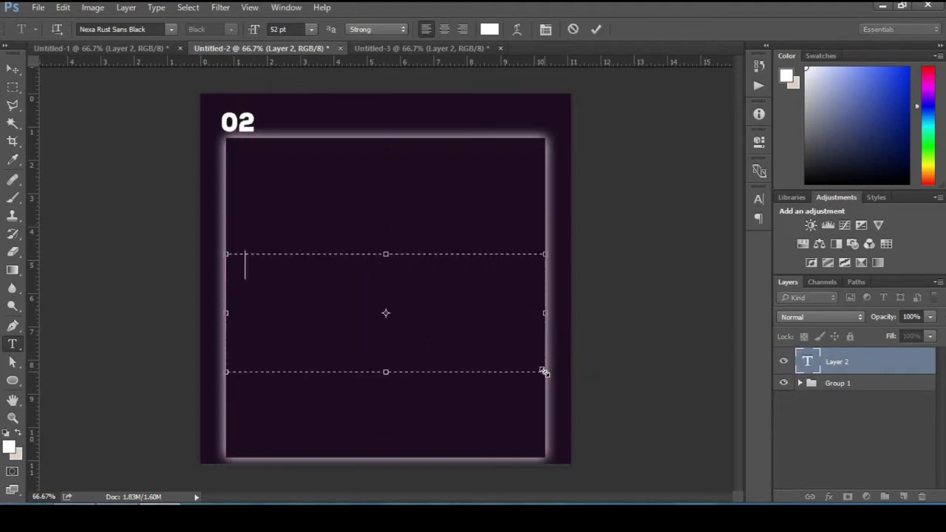
pyautogui.write('DESI')
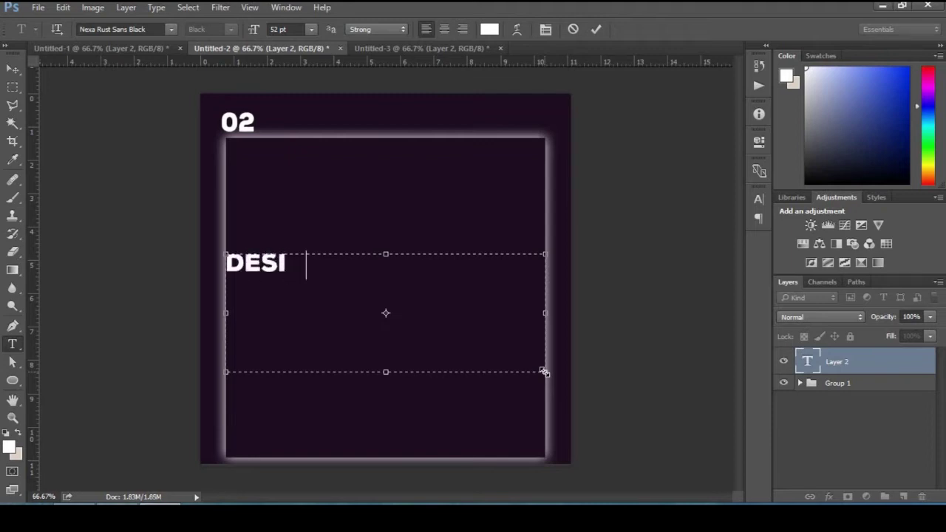
pyautogui.write('GN')
pyautogui.moveTo(545, 372); pyautogui.dragTo(331, 278)
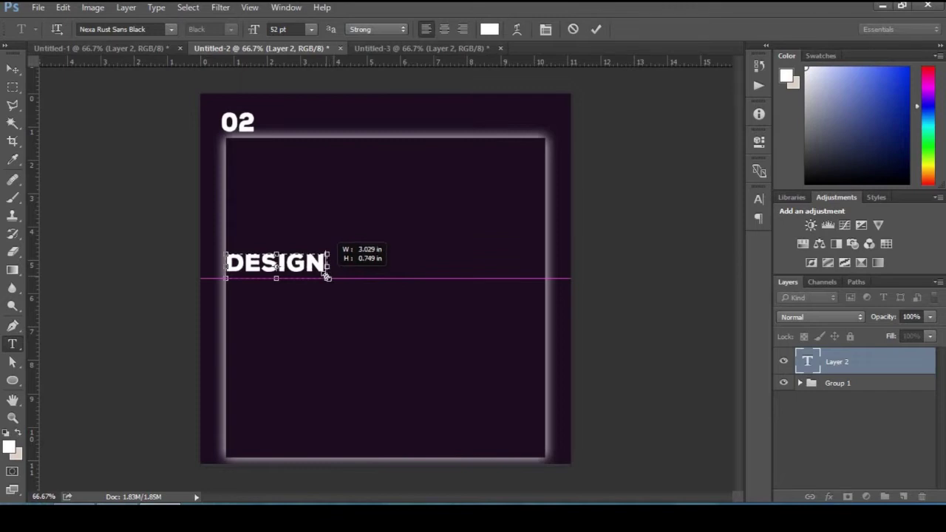
pyautogui.click(10, 71)
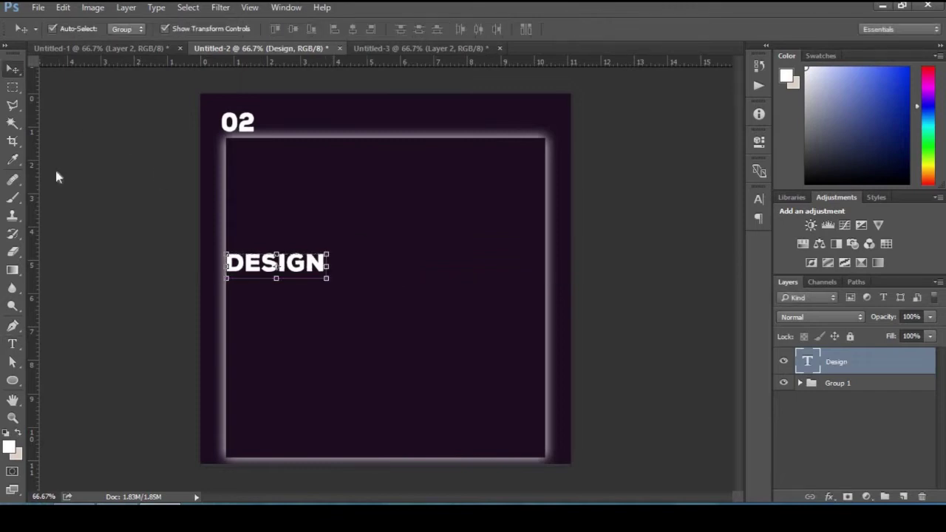
# Set the DESIGN text's font to Montserrat ExtraBold Italic
pyautogui.click(12, 343)
pyautogui.click(276, 267)
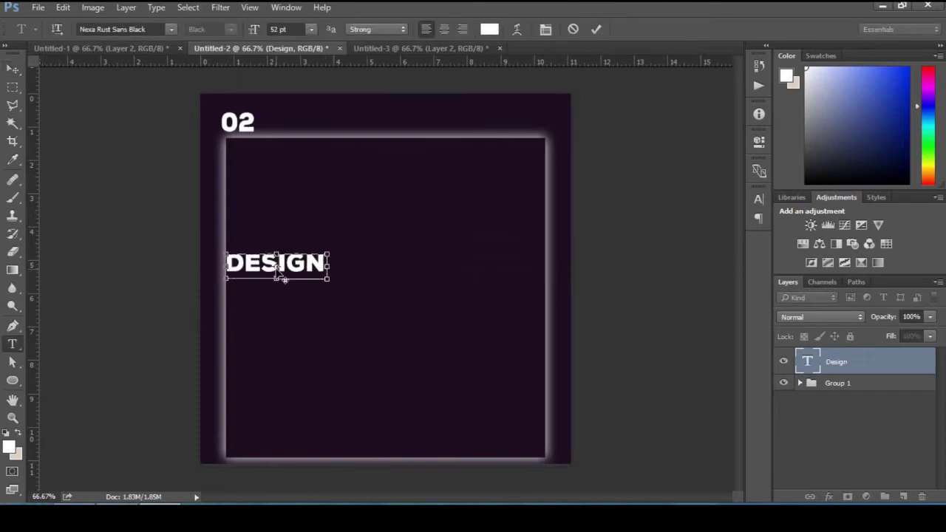
pyautogui.hotkey('ctrl', 'a')
pyautogui.click(169, 30)
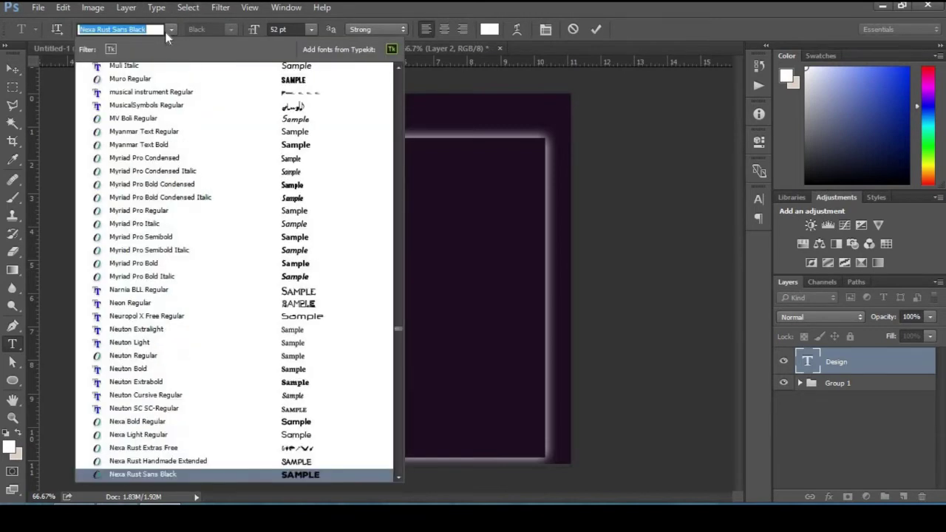
pyautogui.write('m')
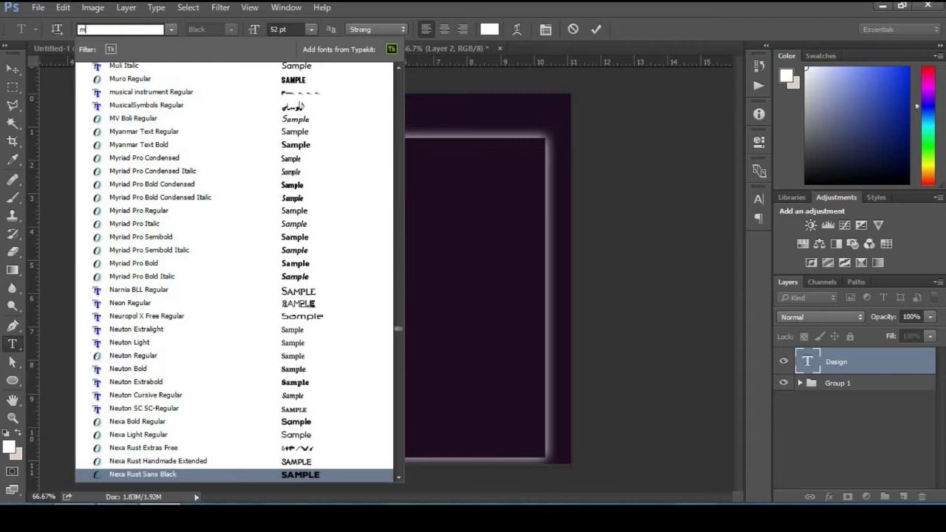
pyautogui.write('ont')
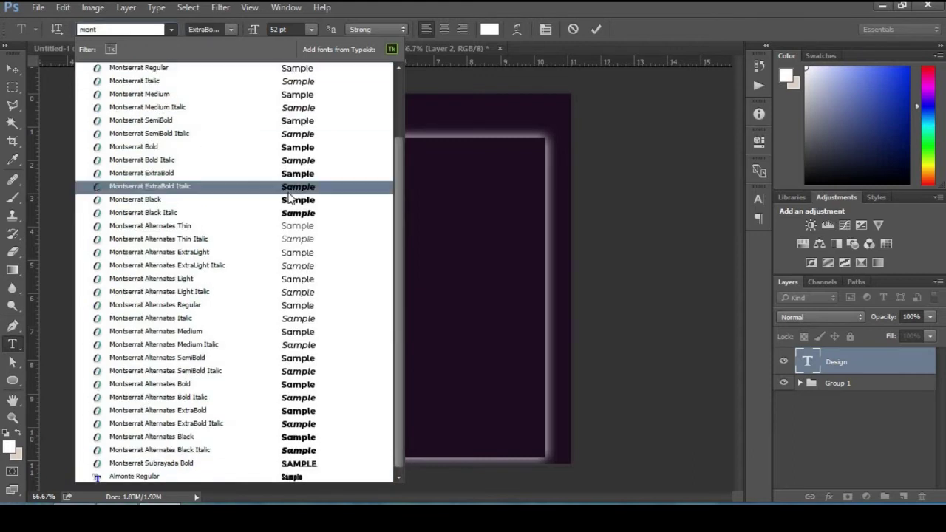
pyautogui.click(289, 191)
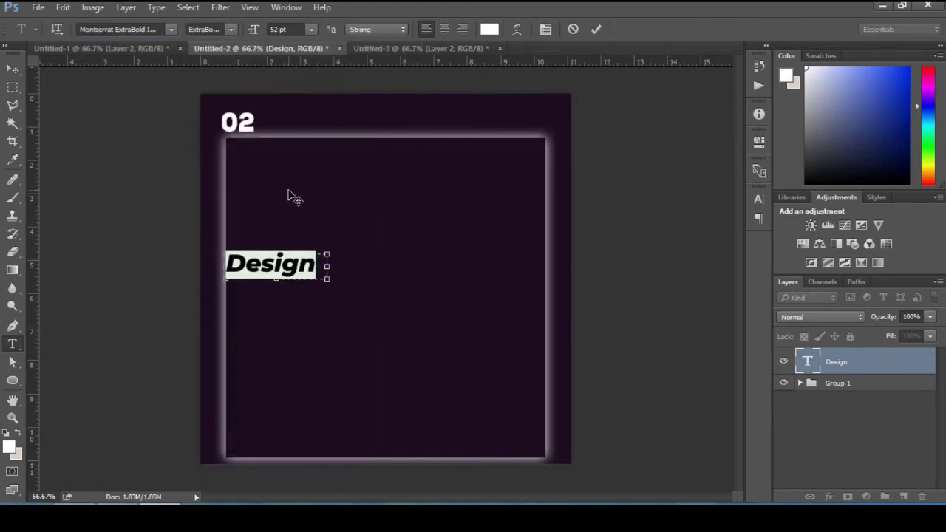
# Apply All Caps and -50 tracking to DESIGN in the Character panel
pyautogui.hotkey('ctrl', 't')
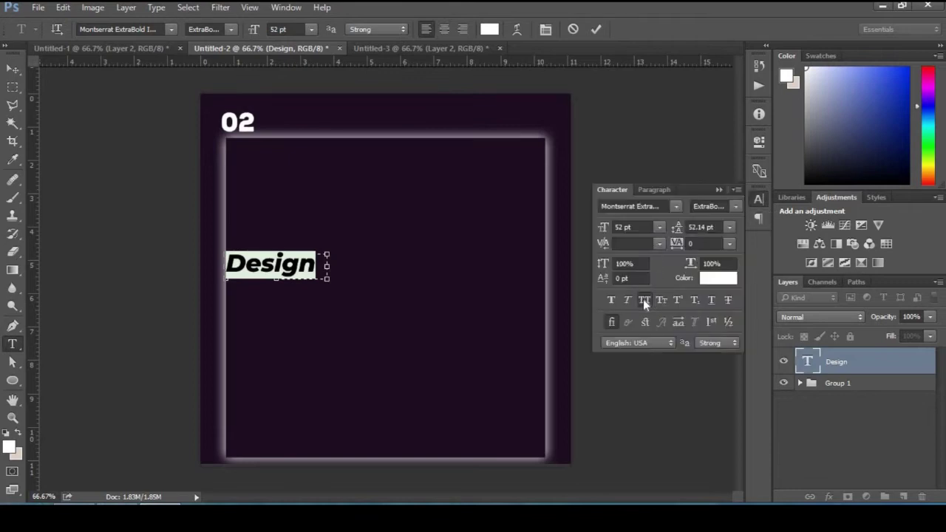
pyautogui.click(643, 299)
pyautogui.click(718, 189)
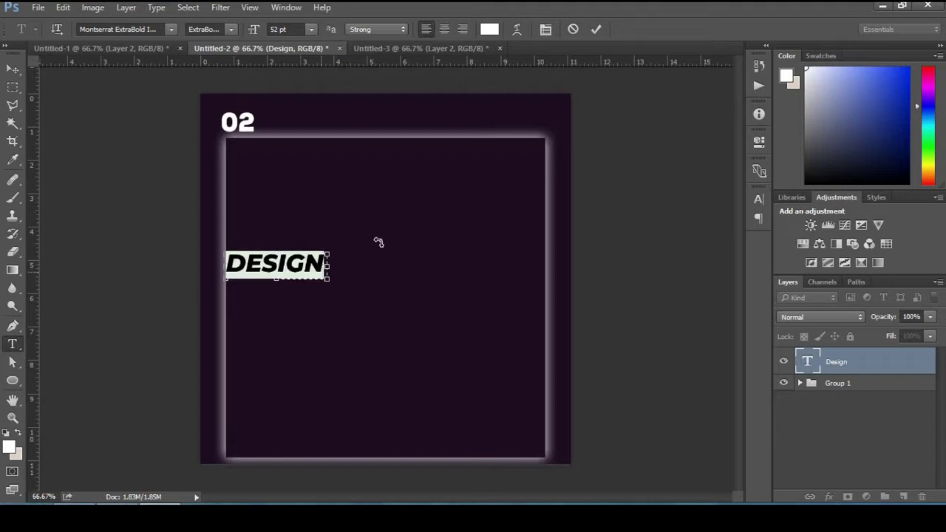
pyautogui.hotkey('ctrl', 't')
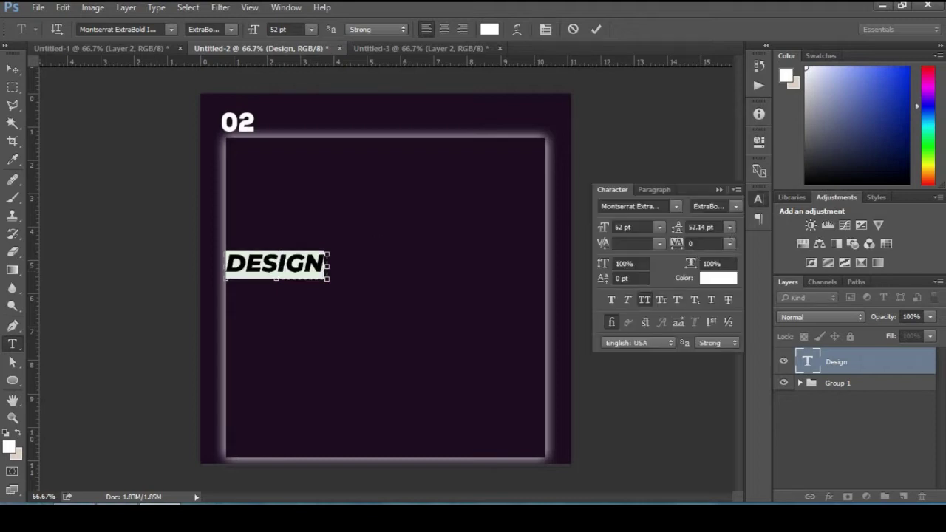
pyautogui.click(696, 247)
pyautogui.write('-50')
pyautogui.press('Return')
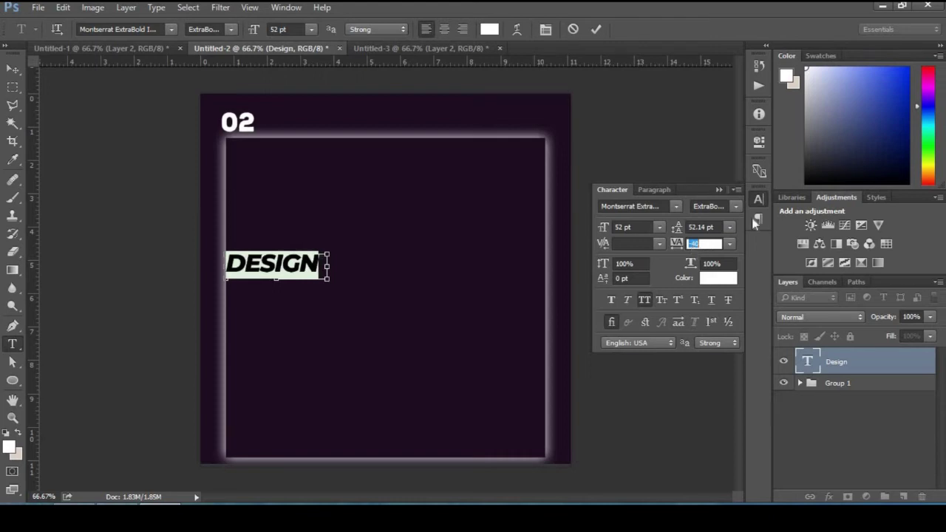
pyautogui.click(719, 190)
pyautogui.click(123, 205)
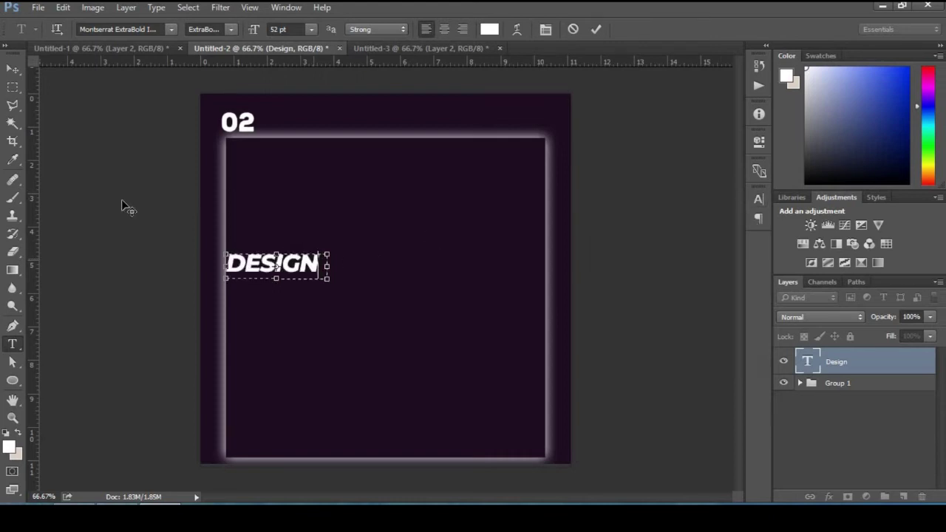
pyautogui.click(13, 68)
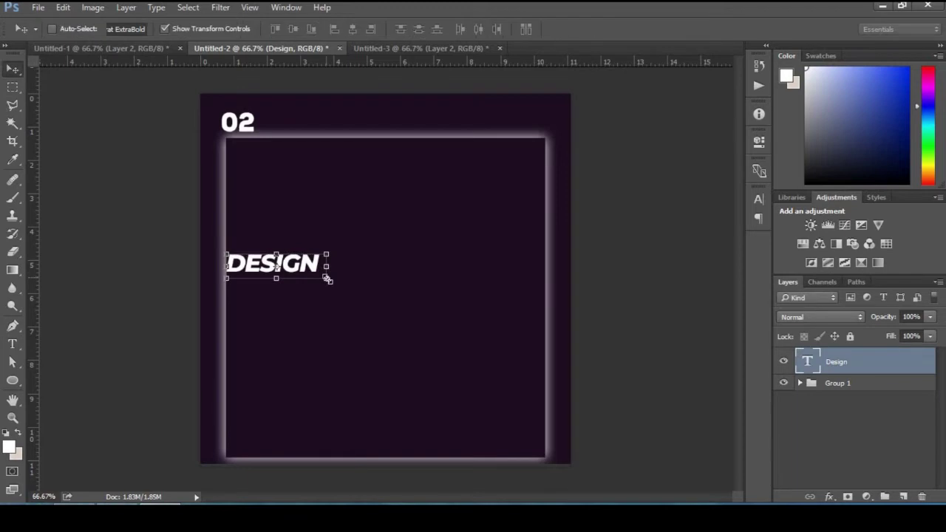
# Enlarge DESIGN to span the frame width (198.83 pt) and stretch it taller
pyautogui.moveTo(326, 278); pyautogui.dragTo(550, 359)
pyautogui.moveTo(495, 332); pyautogui.dragTo(495, 334)
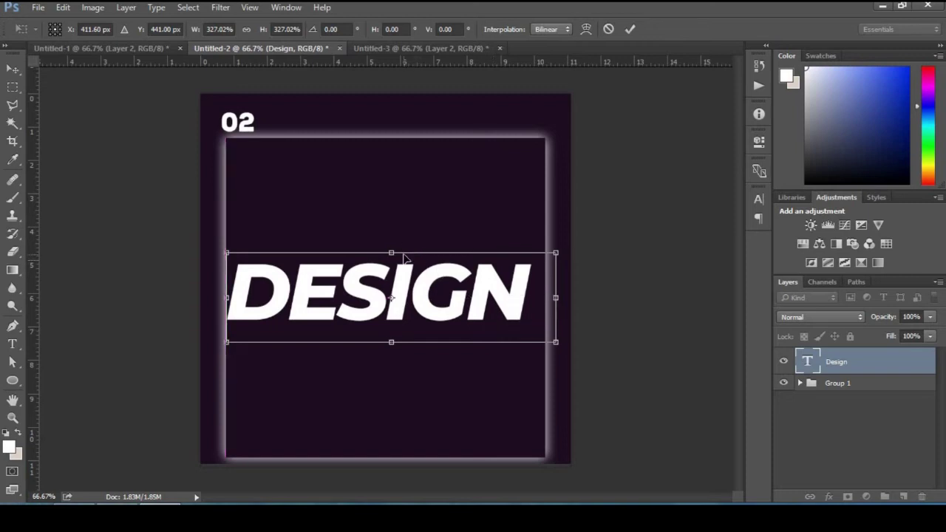
pyautogui.moveTo(407, 253); pyautogui.dragTo(407, 236)
pyautogui.moveTo(433, 273); pyautogui.dragTo(432, 280)
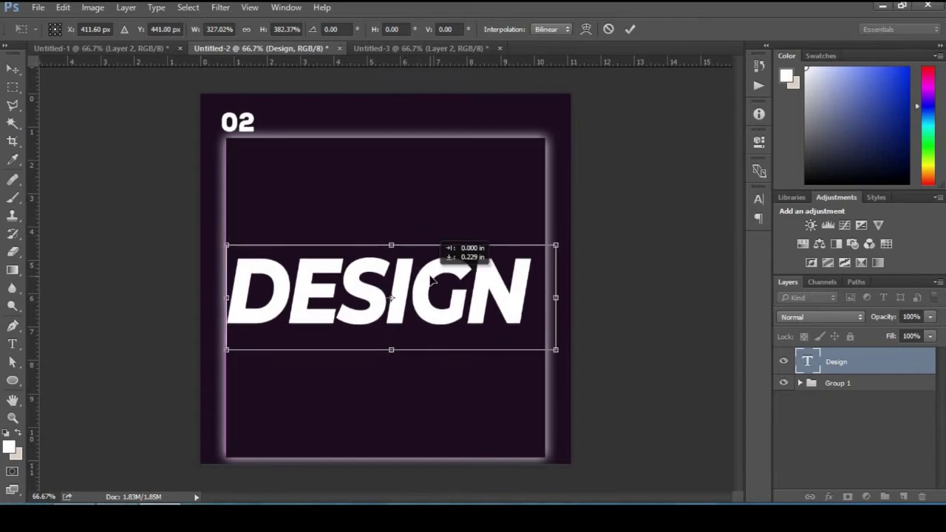
# Duplicate the Design layer and move the copy up above the original
pyautogui.rightClick(858, 364)
pyautogui.click(654, 136)
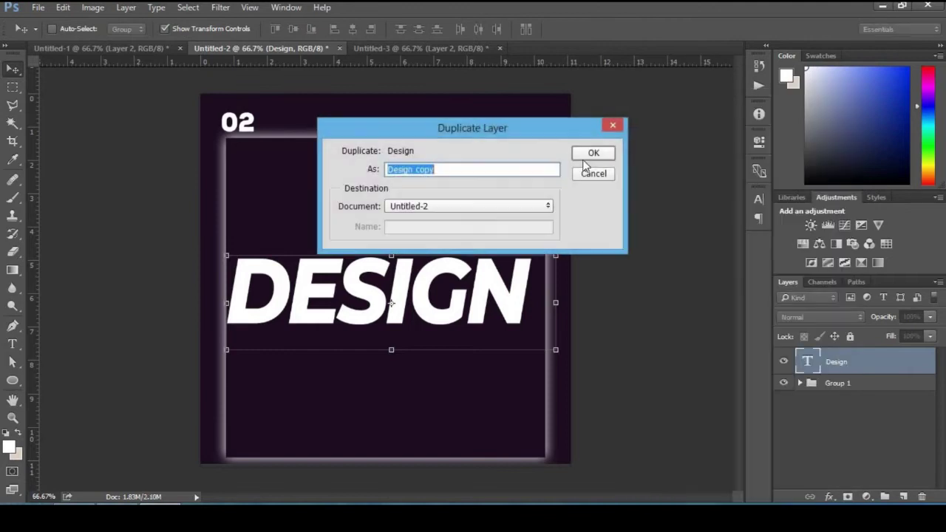
pyautogui.click(585, 156)
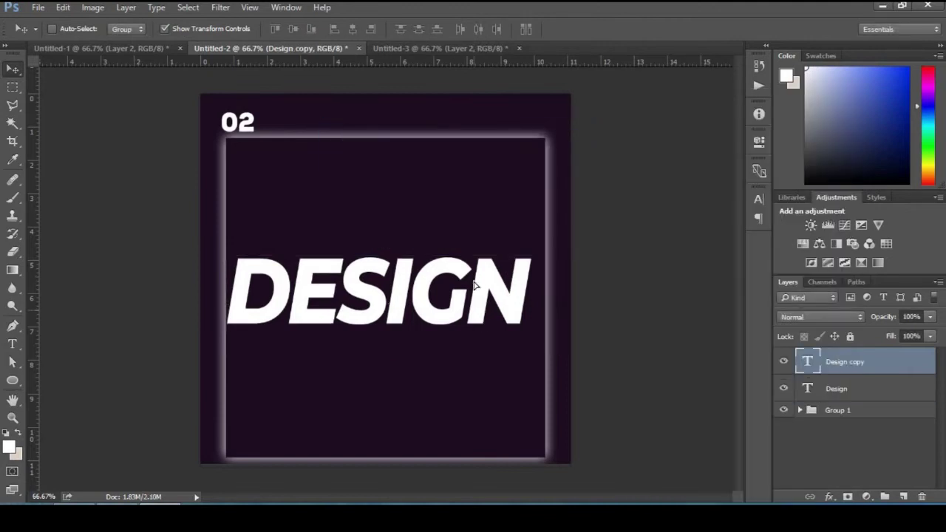
pyautogui.moveTo(475, 284); pyautogui.dragTo(475, 212)
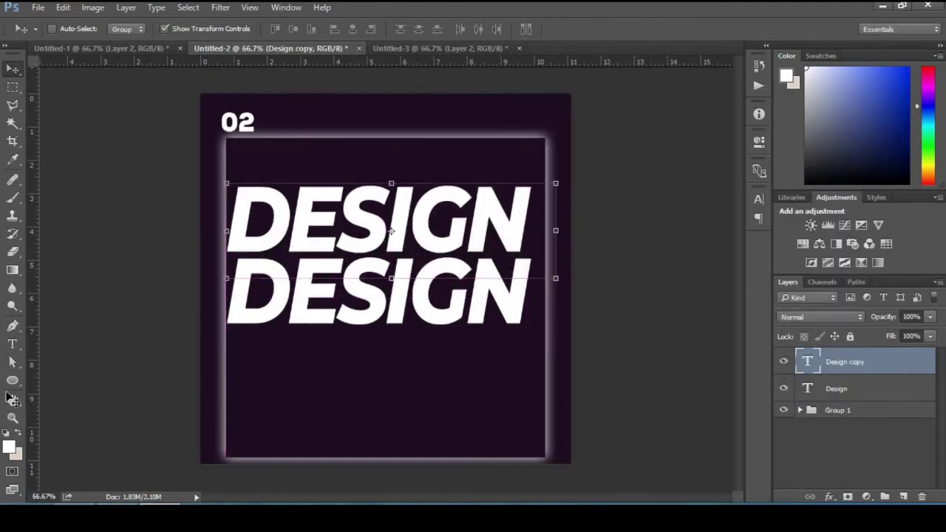
# Recolour the upper DESIGN copy's text dark purple (491c51)
pyautogui.click(13, 346)
pyautogui.click(500, 240)
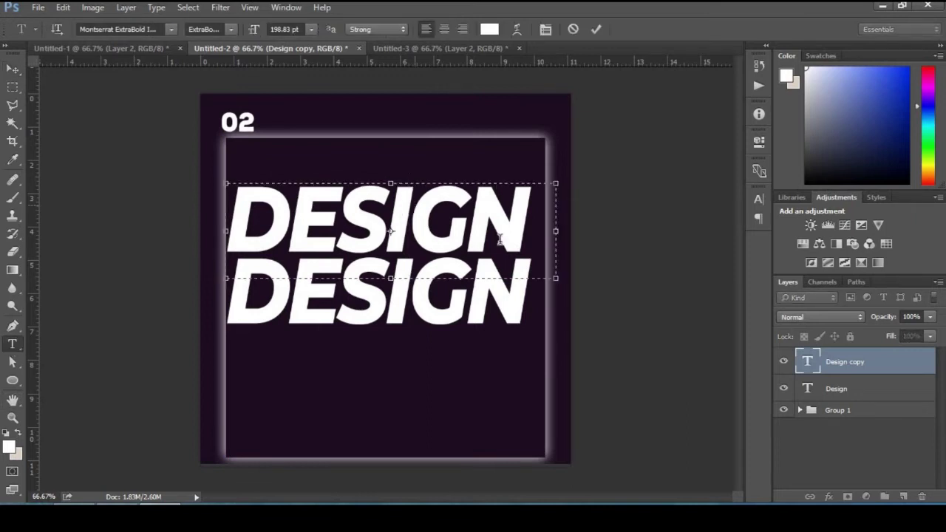
pyautogui.hotkey('ctrl', 'a')
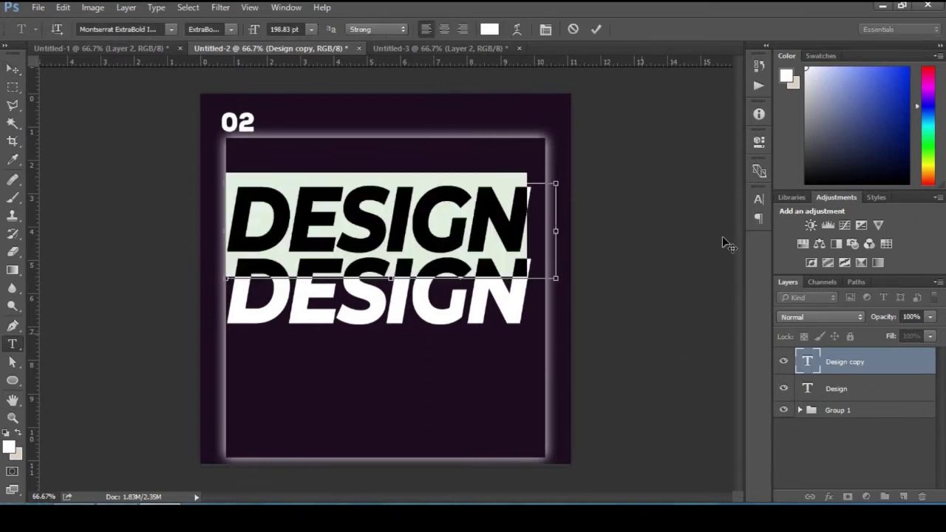
pyautogui.click(761, 200)
pyautogui.click(714, 285)
pyautogui.click(337, 147)
pyautogui.click(577, 205)
pyautogui.moveTo(584, 188); pyautogui.dragTo(590, 173)
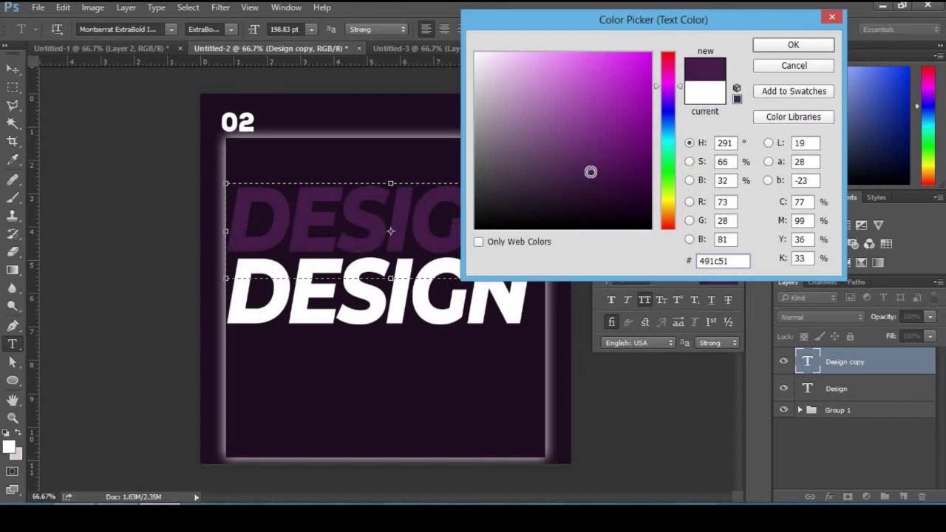
# Confirm the purple colour and duplicate the purple Design copy layer
pyautogui.click(770, 49)
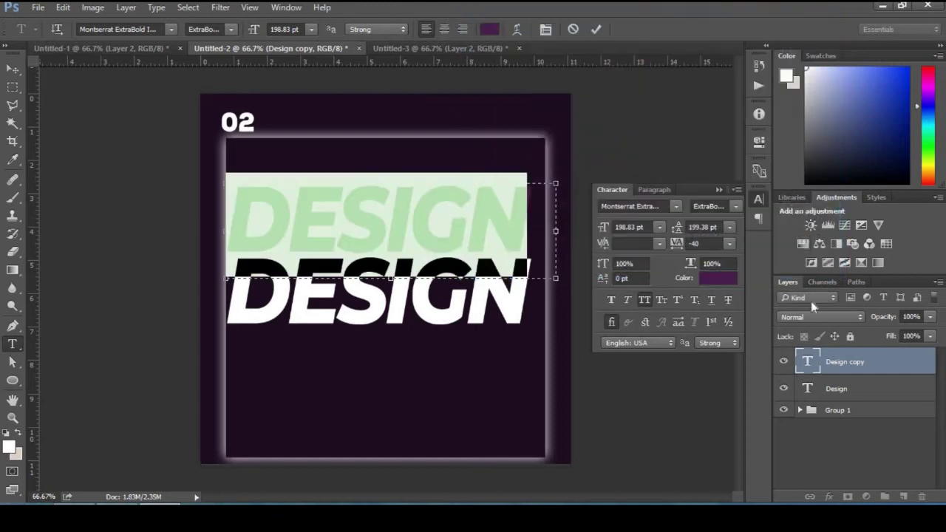
pyautogui.click(834, 356)
pyautogui.rightClick(833, 356)
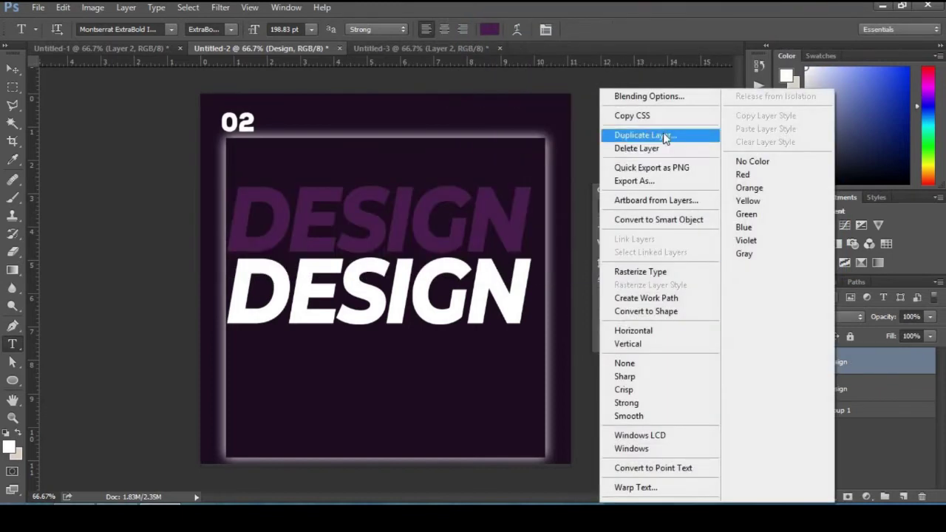
pyautogui.click(663, 133)
pyautogui.click(597, 154)
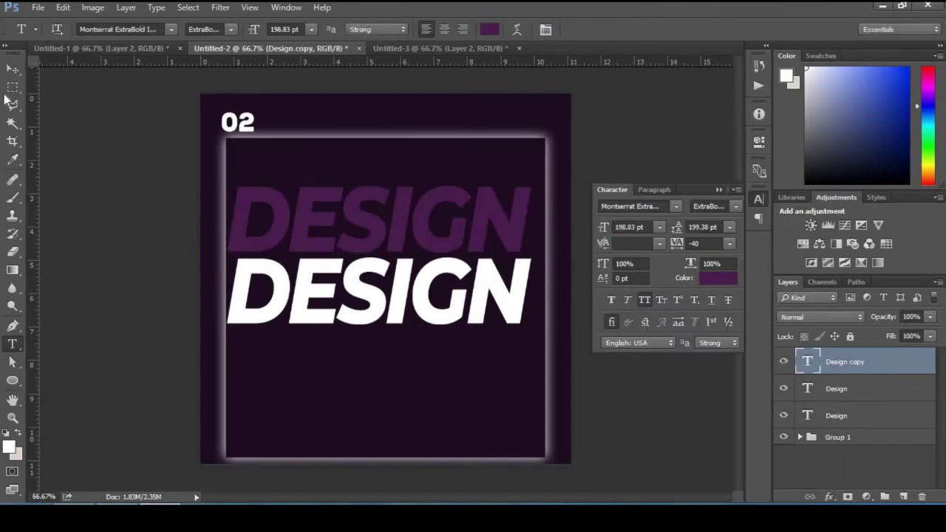
# Move the new purple copy below the white DESIGN
pyautogui.click(13, 72)
pyautogui.moveTo(417, 235)
pyautogui.mouseDown()
pyautogui.moveTo(412, 394)
pyautogui.moveTo(414, 381)
pyautogui.mouseUp()
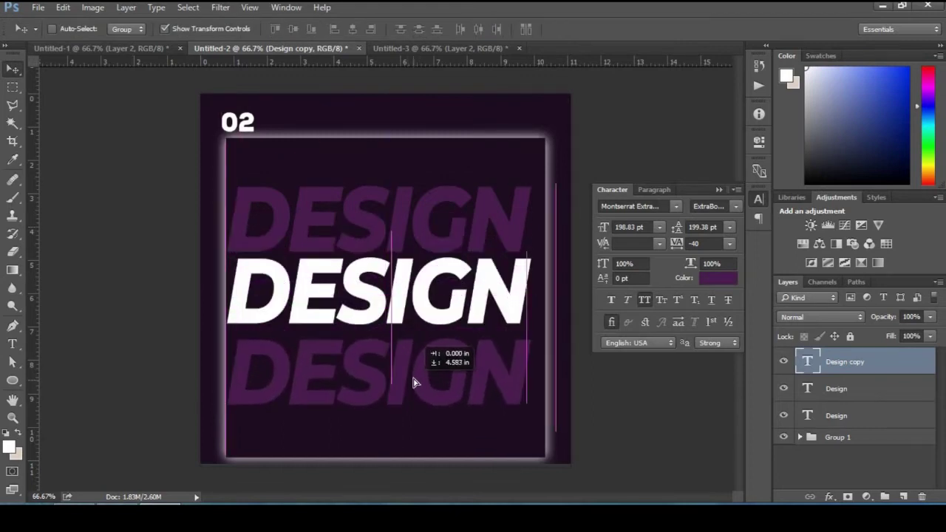
pyautogui.moveTo(412, 380); pyautogui.dragTo(412, 377)
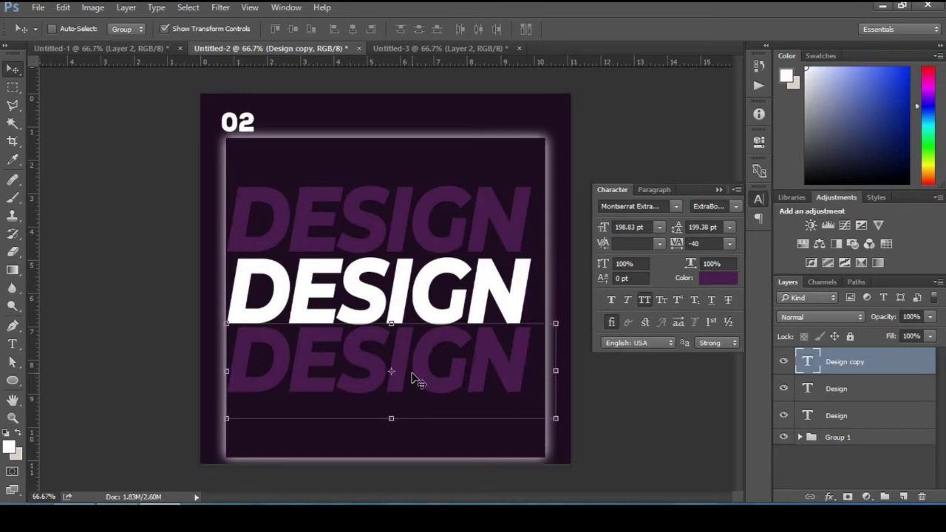
pyautogui.press('Down')
pyautogui.press('Down')
pyautogui.press('Down')
pyautogui.press('Down')
pyautogui.press('Down')
pyautogui.press('Down')
pyautogui.click(719, 190)
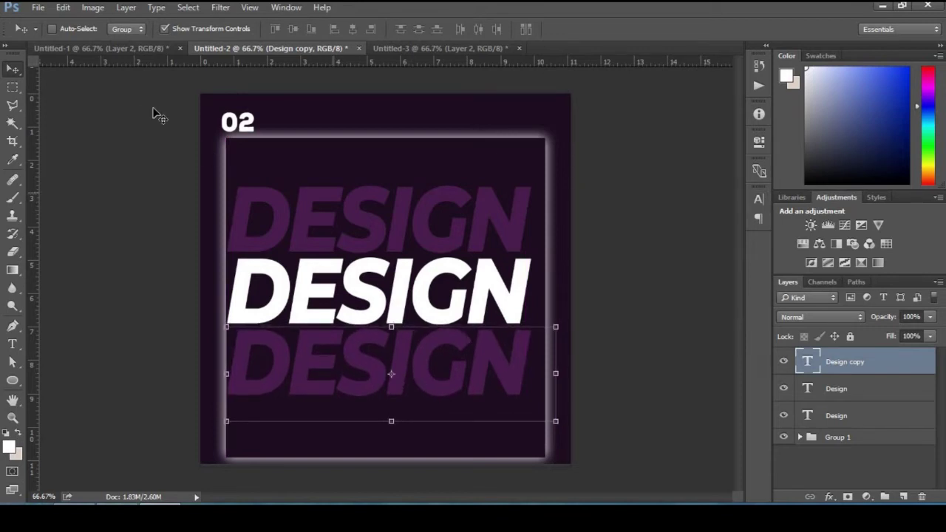
# Nudge all three DESIGN lines right and up to centre them
pyautogui.keyDown('shift'); pyautogui.click(846, 416); pyautogui.keyUp('shift')
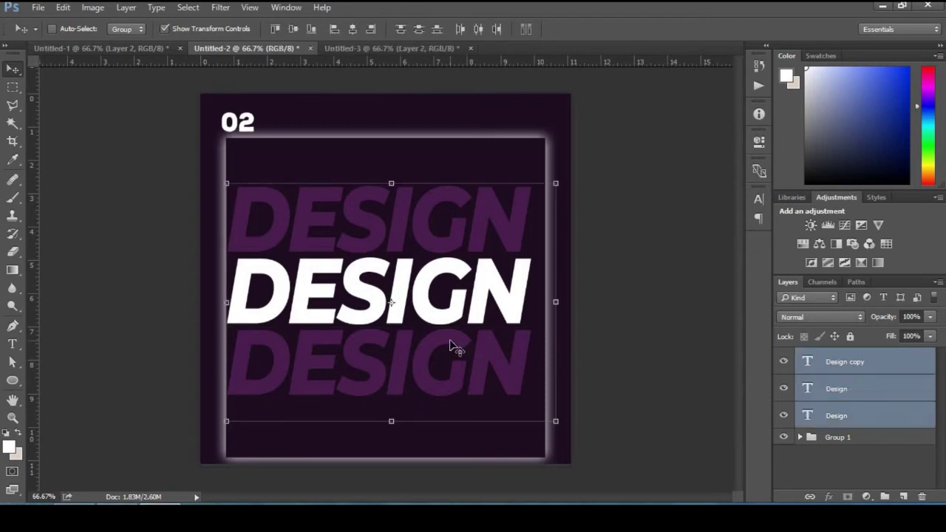
pyautogui.press('Right')
pyautogui.press('Right')
pyautogui.press('Right')
pyautogui.press('Right')
pyautogui.press('Right')
pyautogui.press('Right')
pyautogui.press('Right')
pyautogui.press('Right')
pyautogui.press('Right')
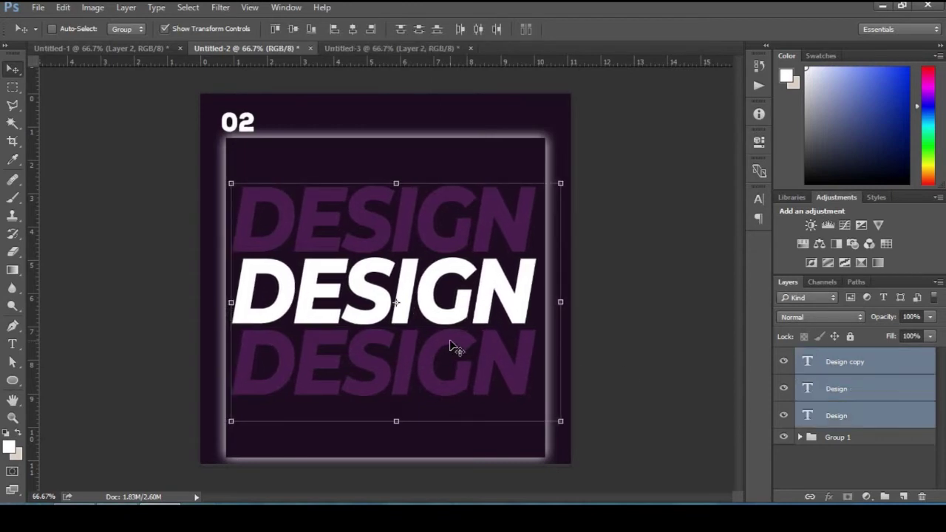
pyautogui.press('Up')
pyautogui.press('Up')
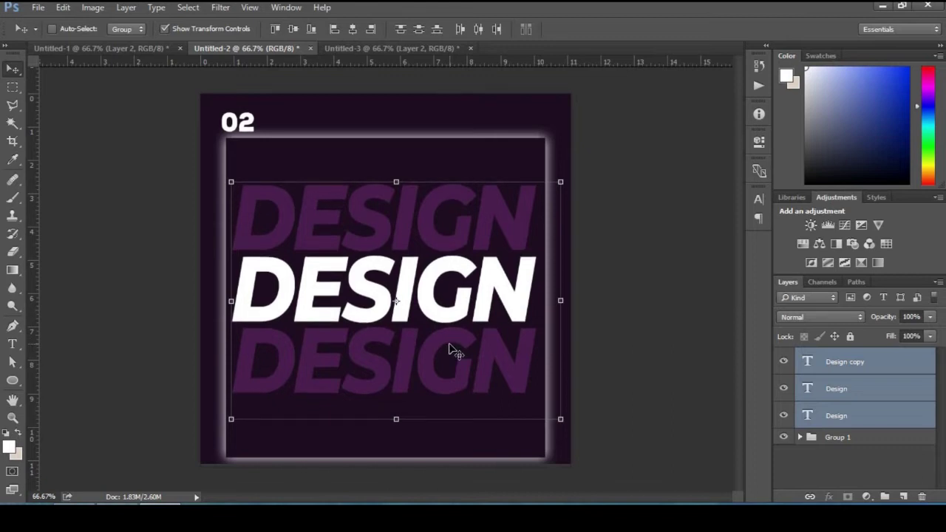
pyautogui.press('Up')
pyautogui.press('Up')
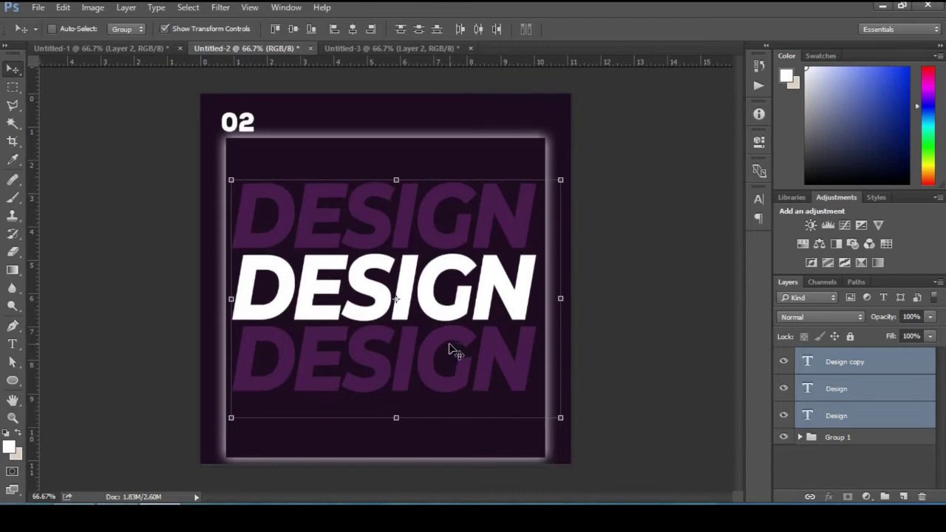
# Select the two purple DESIGN copy layers together in the Layers panel
pyautogui.click(880, 417)
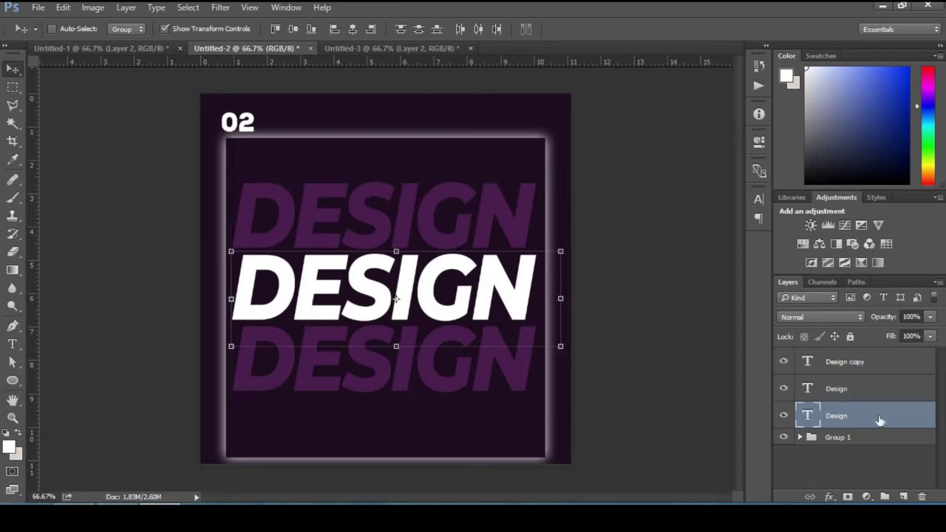
pyautogui.click(864, 362)
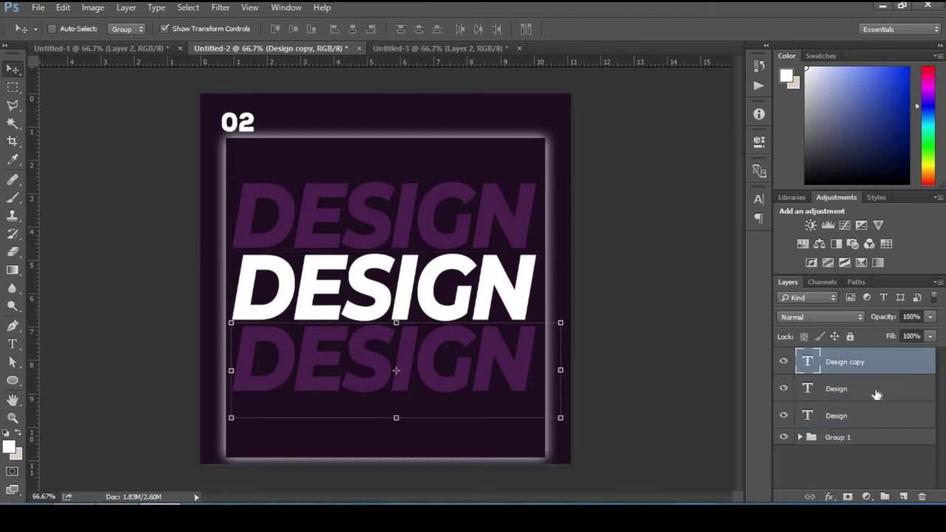
pyautogui.click(874, 383)
pyautogui.click(874, 372)
pyautogui.keyDown('ctrl'); pyautogui.click(872, 392); pyautogui.keyUp('ctrl')
# Group the two purple DESIGN copies, add a layer mask, and reset colours to black over white
pyautogui.click(884, 496)
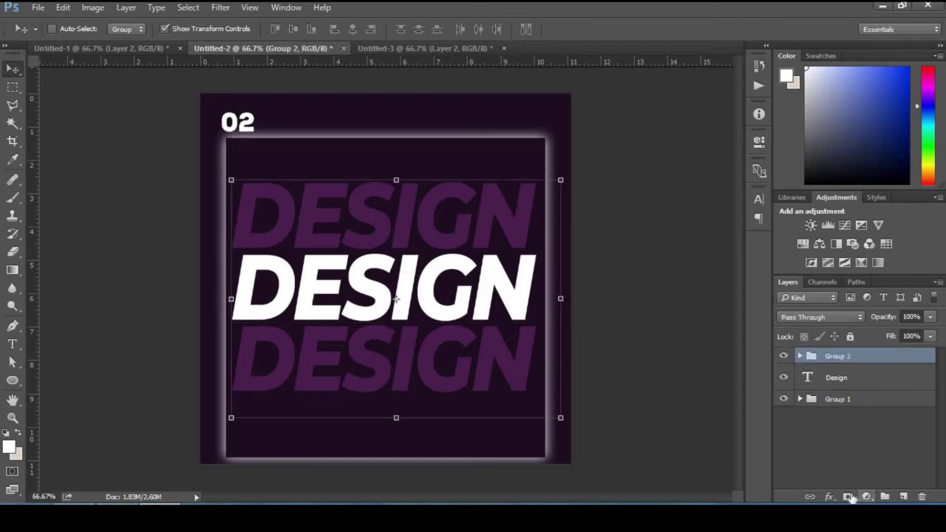
pyautogui.click(847, 496)
pyautogui.press('d')
pyautogui.press('x')
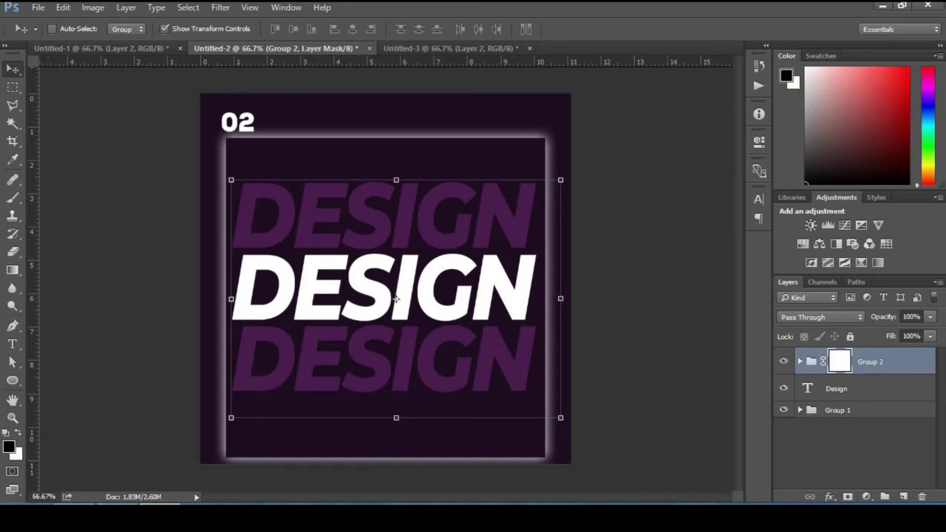
# Zoom out to 33.3% and set the Brush tool's opacity to 100%
pyautogui.click(13, 418)
pyautogui.keyDown('alt'); pyautogui.click(95, 397); pyautogui.keyUp('alt')
pyautogui.press('b')
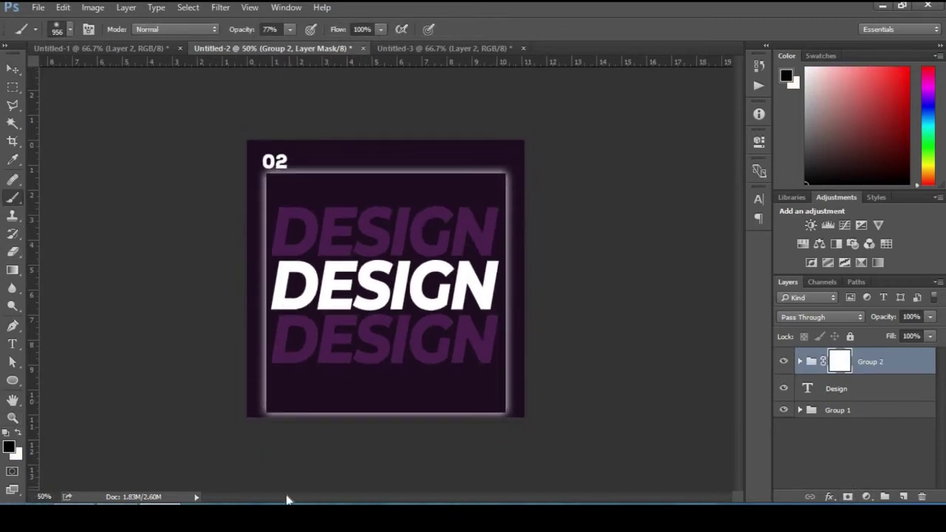
pyautogui.click(12, 417)
pyautogui.keyDown('alt'); pyautogui.click(240, 404); pyautogui.keyUp('alt')
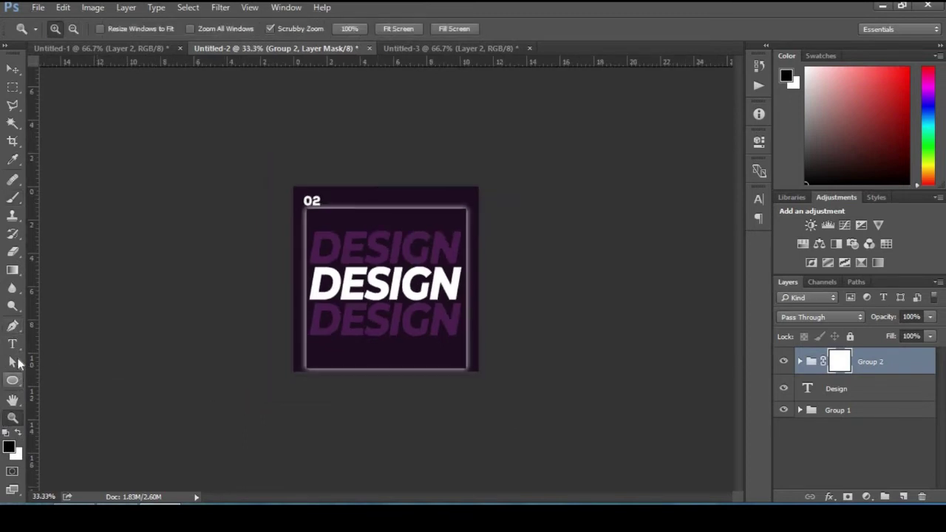
pyautogui.click(12, 197)
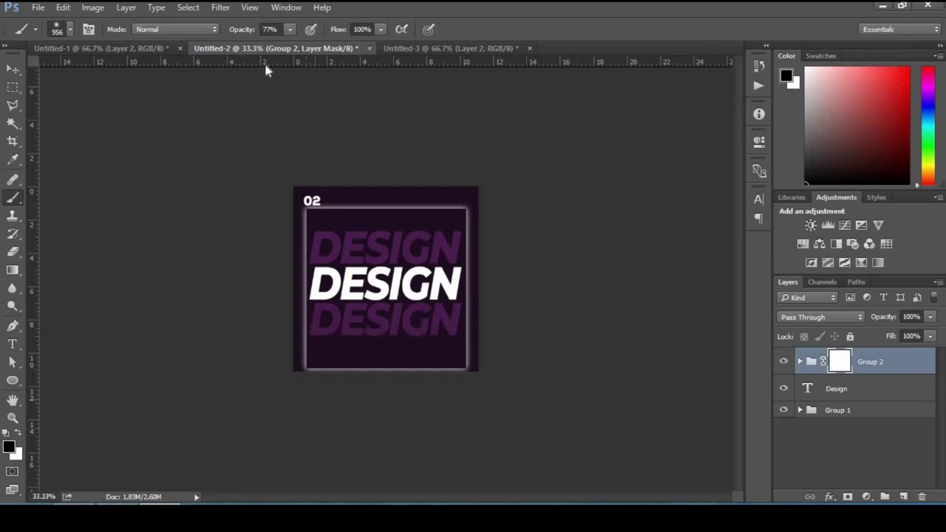
pyautogui.click(289, 29)
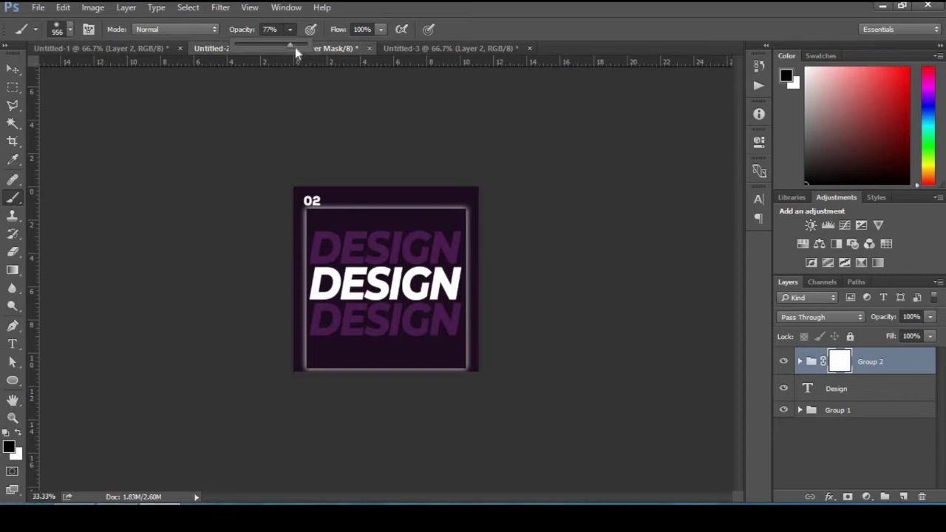
pyautogui.moveTo(284, 44); pyautogui.dragTo(317, 43)
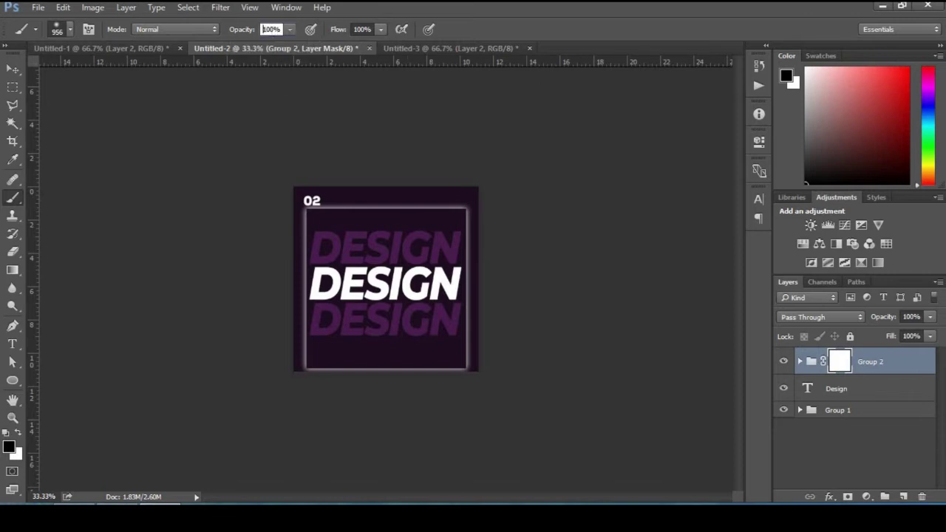
# Paint black with a ~674 px brush on Group 2's mask, then zoom back to 66.7%
pyautogui.press('Return')
pyautogui.moveTo(383, 293)
pyautogui.mouseDown()
pyautogui.moveTo(337, 281)
pyautogui.moveTo(349, 380)
pyautogui.moveTo(416, 393)
pyautogui.mouseUp()
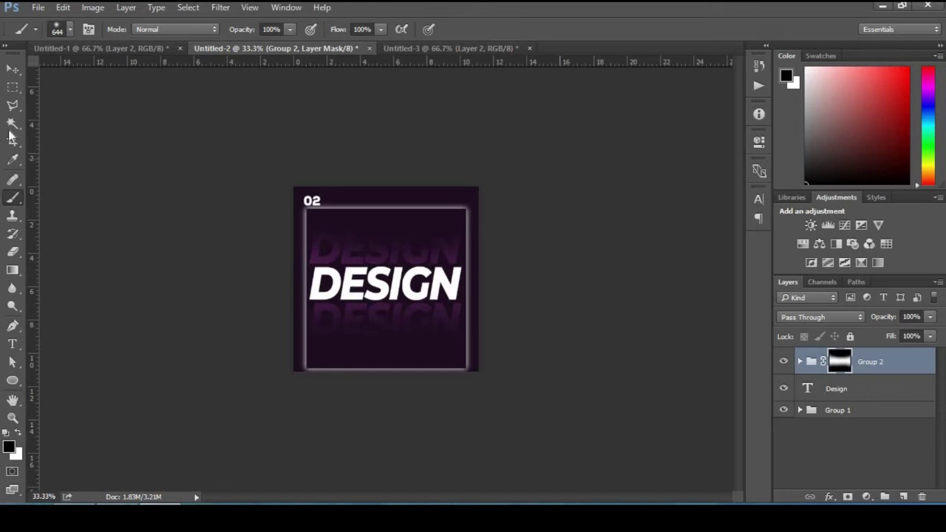
pyautogui.click(13, 417)
pyautogui.click(452, 283)
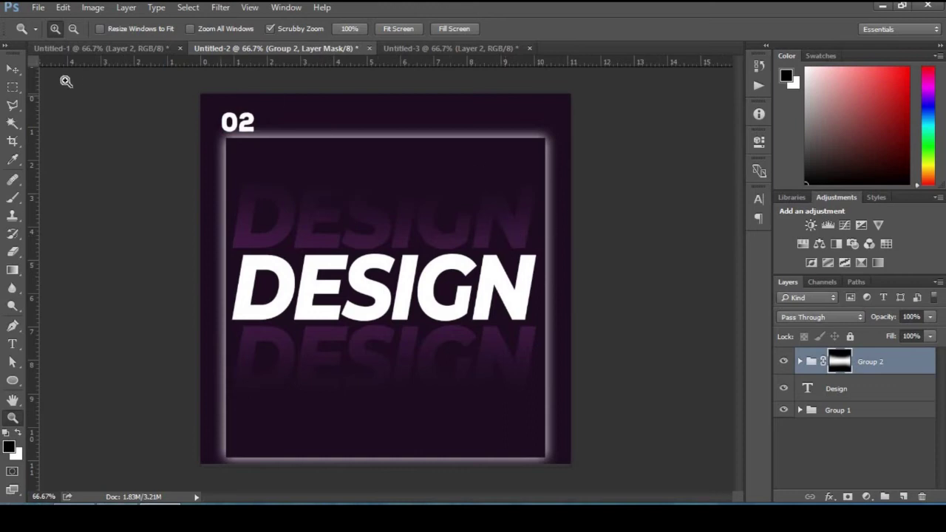
# Group Group 2 with the white Design layer into Group 3, then switch to the Untitled-3 document
pyautogui.click(13, 69)
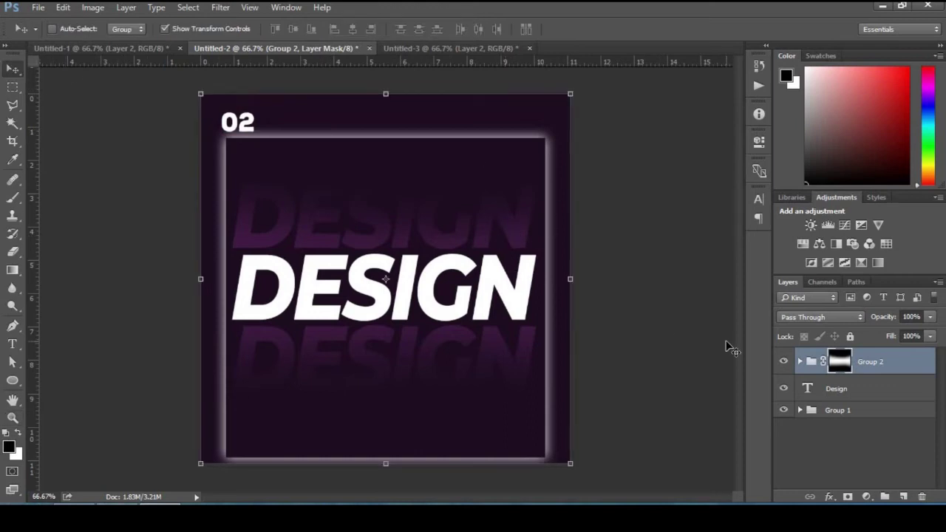
pyautogui.keyDown('shift'); pyautogui.click(883, 392); pyautogui.keyUp('shift')
pyautogui.click(884, 496)
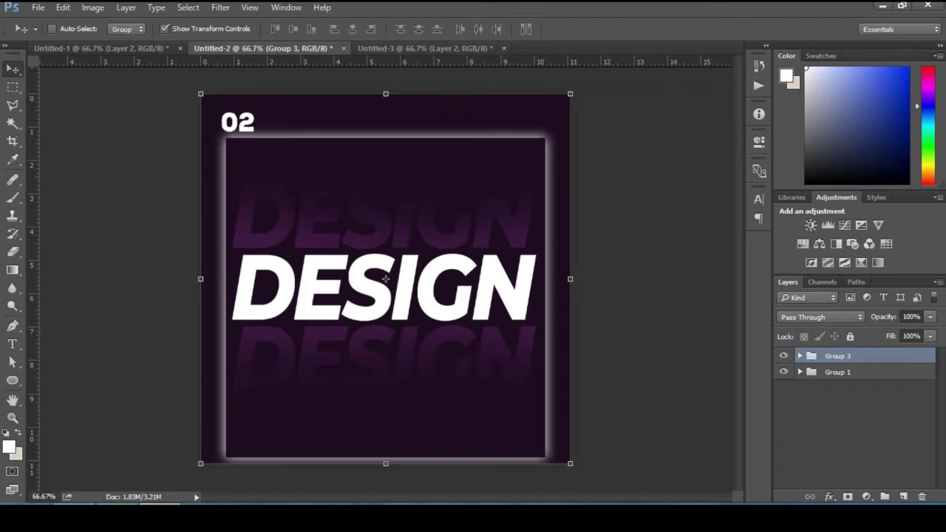
pyautogui.click(393, 47)
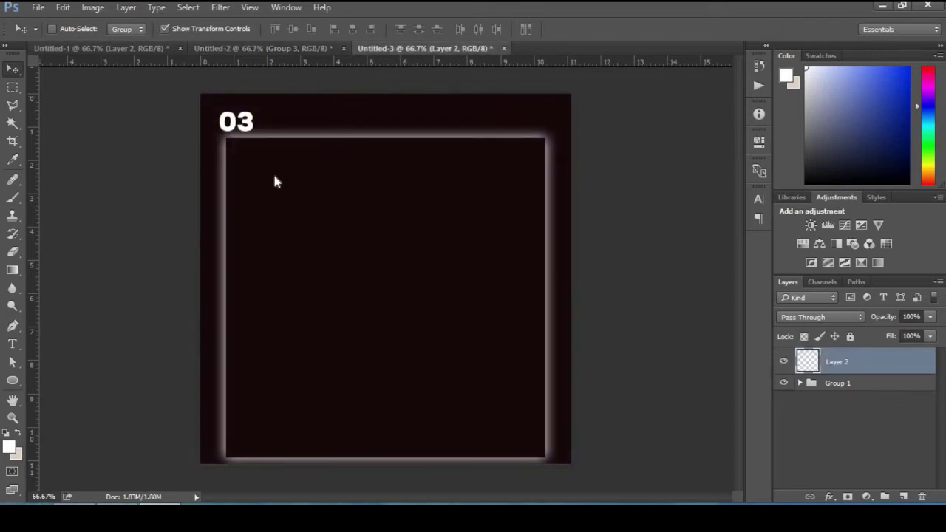
# Delete the empty Layer 2 and add a paragraph text box reading BOOST / CREATIVITY on two lines
pyautogui.click(15, 346)
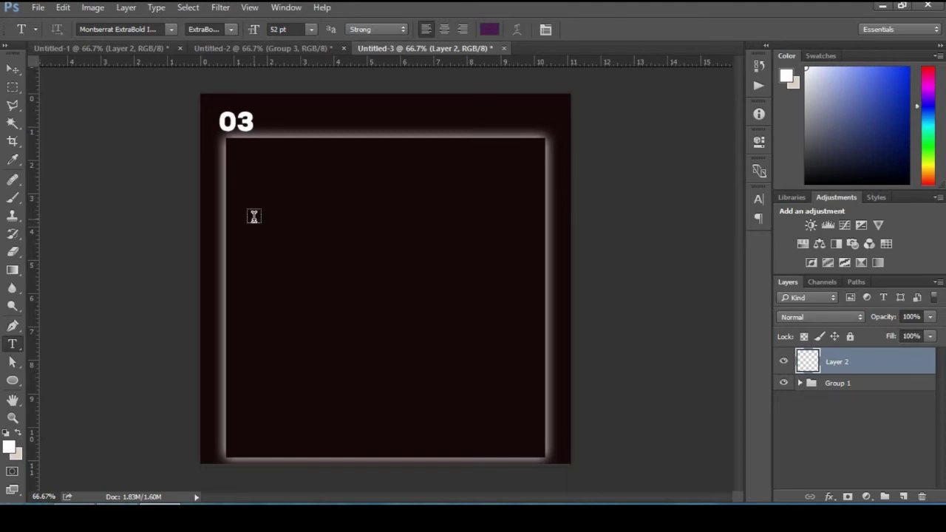
pyautogui.hotkey('ctrl', 'z')
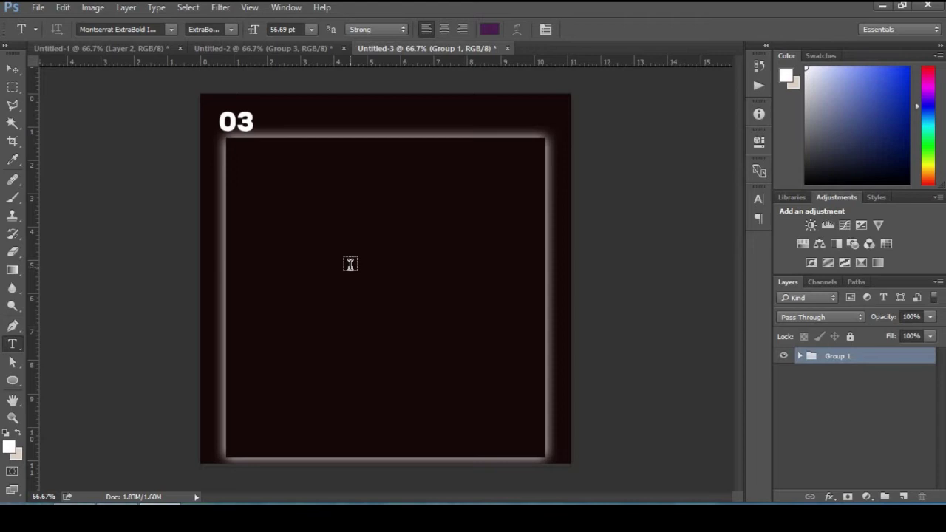
pyautogui.moveTo(300, 209); pyautogui.dragTo(421, 351)
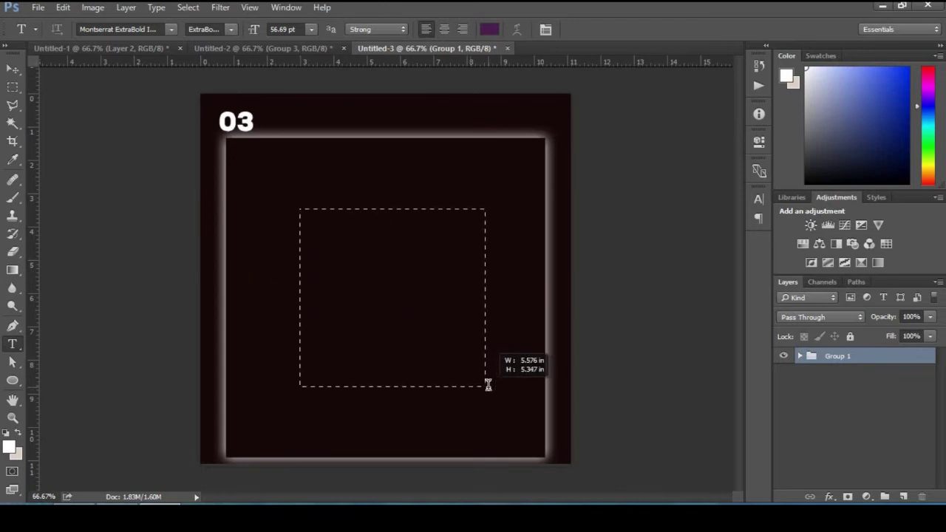
pyautogui.moveTo(479, 382); pyautogui.dragTo(487, 387)
pyautogui.write('BOOST')
pyautogui.press('Return')
pyautogui.write('CREATIVITY')
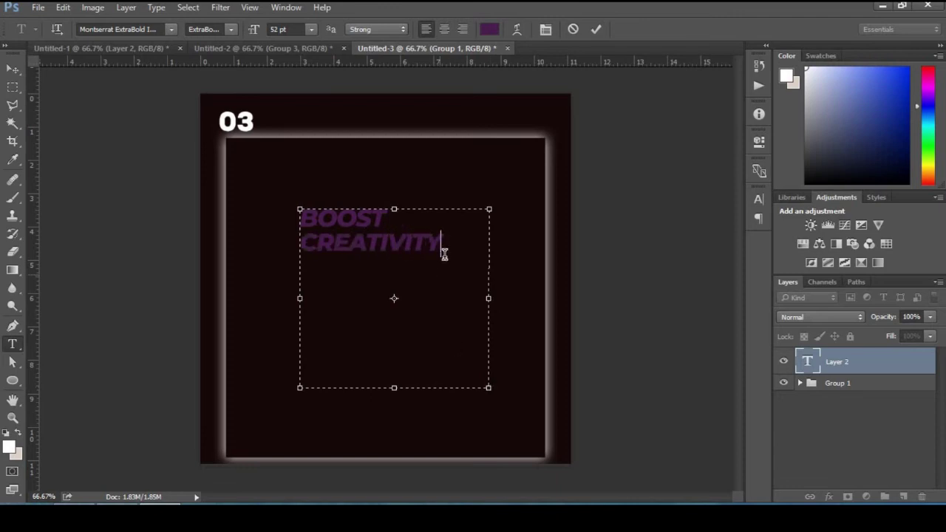
# Set the CREATIVITY line to 30 pt with 27.14 pt leading
pyautogui.moveTo(442, 244); pyautogui.dragTo(300, 244)
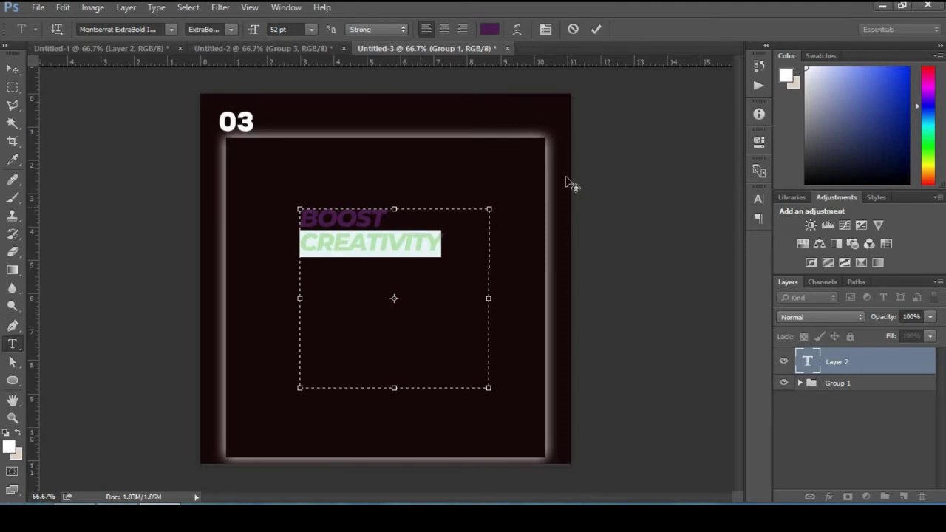
pyautogui.click(761, 200)
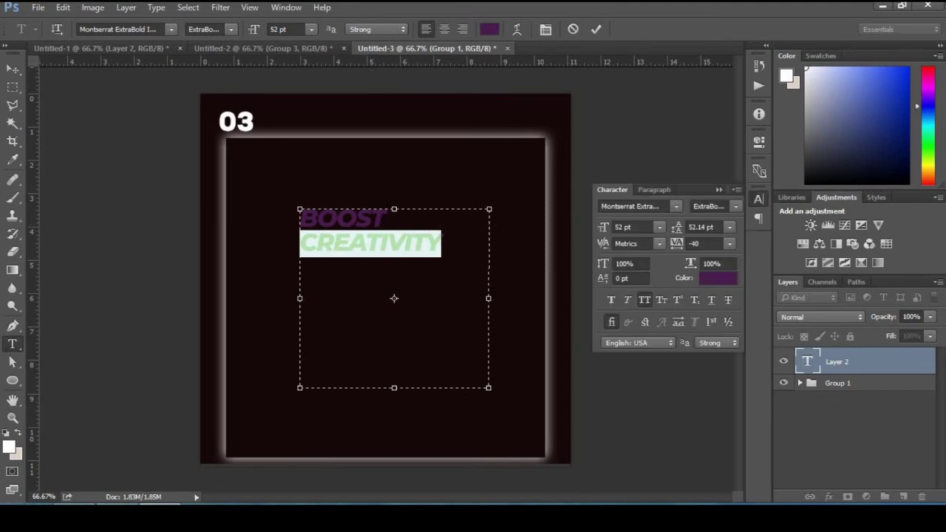
pyautogui.click(706, 228)
pyautogui.press('Down')
pyautogui.press('Down')
pyautogui.press('Down')
pyautogui.press('Down')
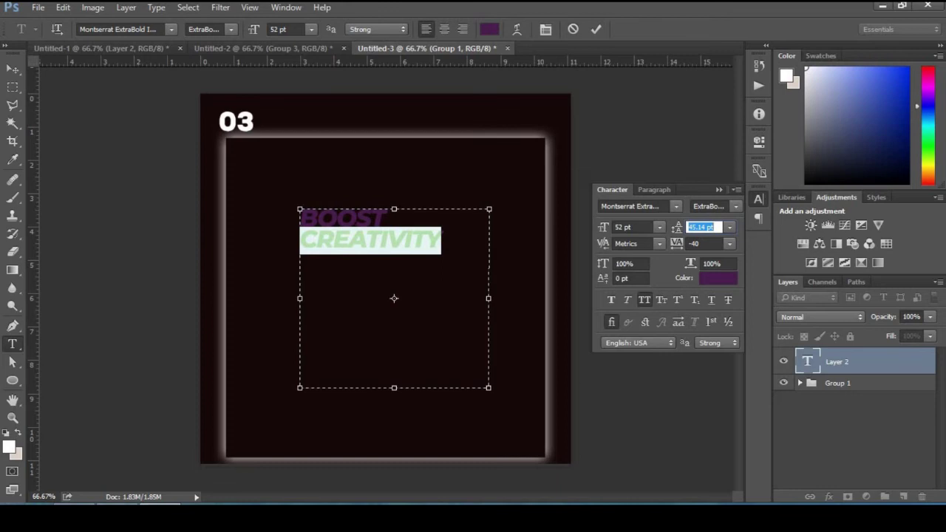
pyautogui.click(612, 229)
pyautogui.press('Down')
pyautogui.press('Down')
pyautogui.press('Down')
pyautogui.press('Down')
pyautogui.press('Down')
pyautogui.press('Down')
pyautogui.press('Down')
pyautogui.press('Down')
pyautogui.press('Down')
pyautogui.press('Down')
pyautogui.press('Down')
pyautogui.press('Down')
pyautogui.press('Down')
pyautogui.press('Down')
pyautogui.press('Down')
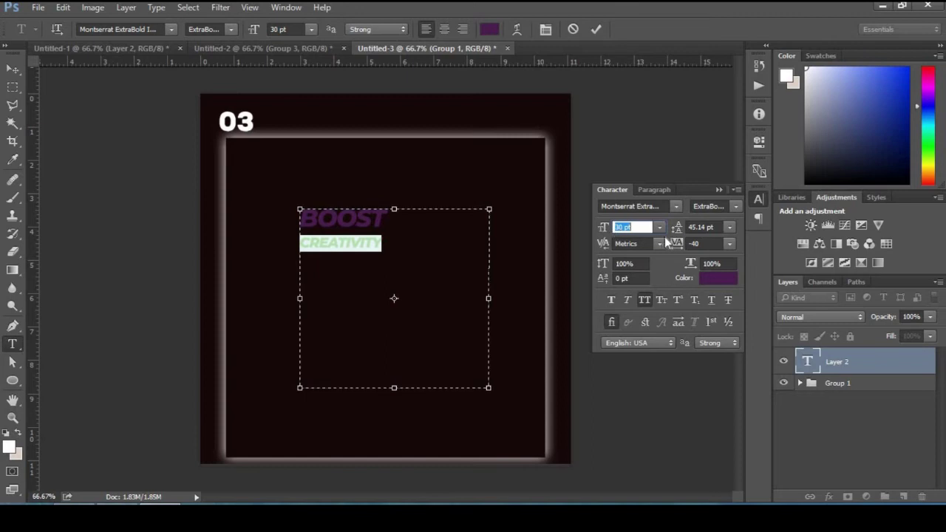
pyautogui.moveTo(717, 230); pyautogui.dragTo(706, 233)
pyautogui.press('Down')
pyautogui.press('Down')
pyautogui.moveTo(702, 235); pyautogui.dragTo(722, 206)
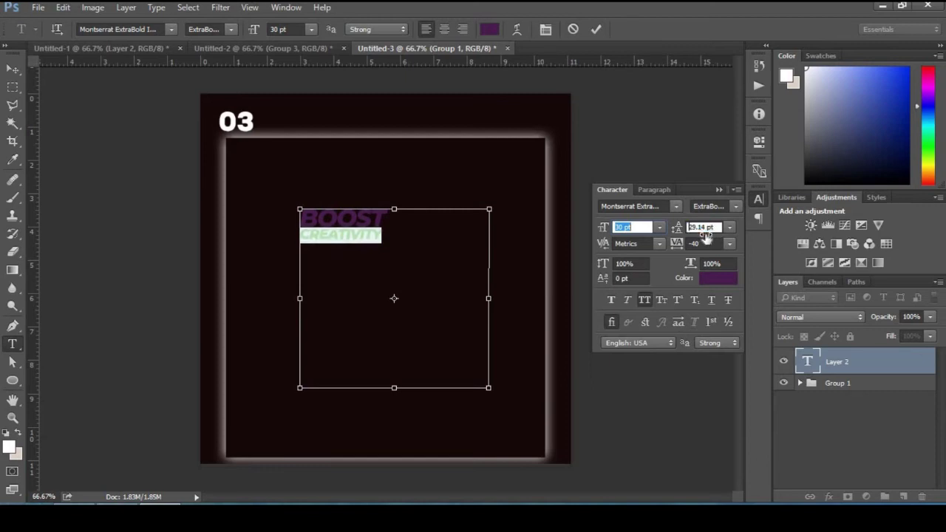
pyautogui.click(718, 190)
# Shrink the text box to fit both words and commit the text
pyautogui.click(428, 243)
pyautogui.moveTo(489, 387); pyautogui.dragTo(389, 246)
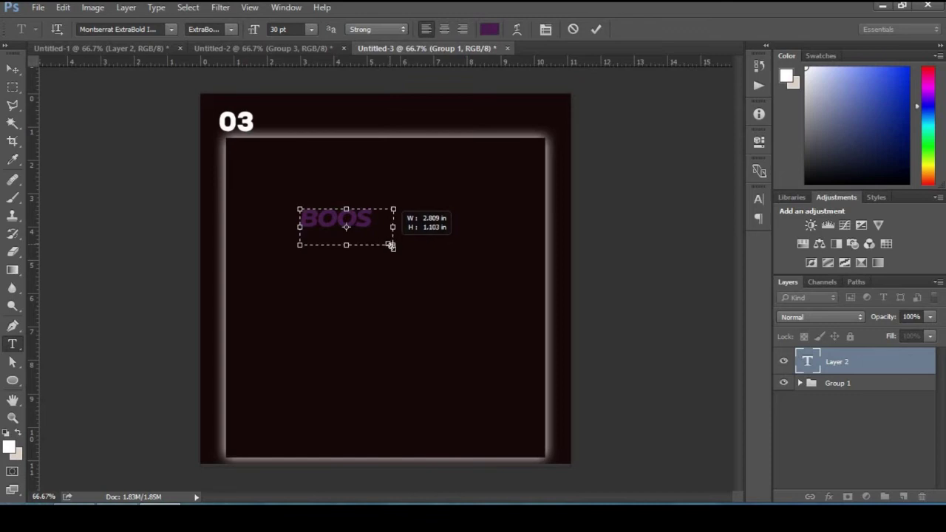
pyautogui.moveTo(388, 246); pyautogui.dragTo(392, 248)
pyautogui.click(12, 416)
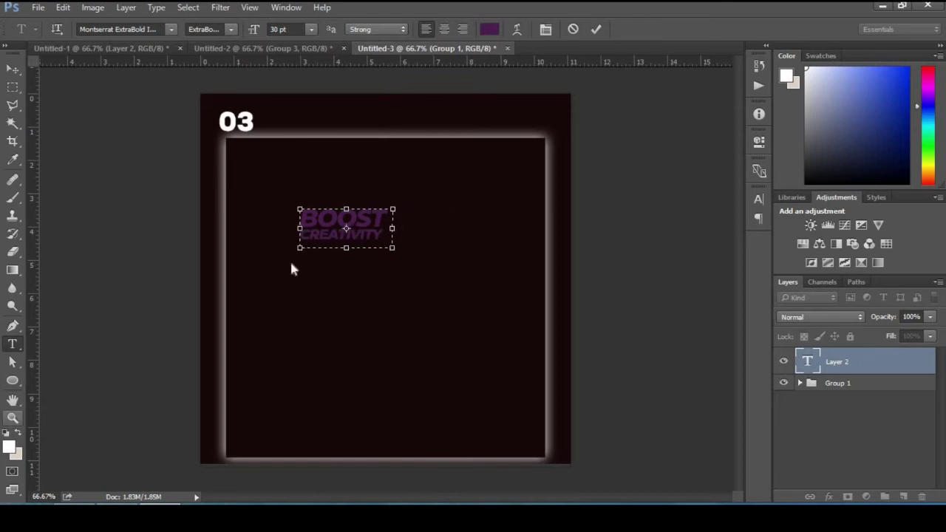
pyautogui.click(466, 201)
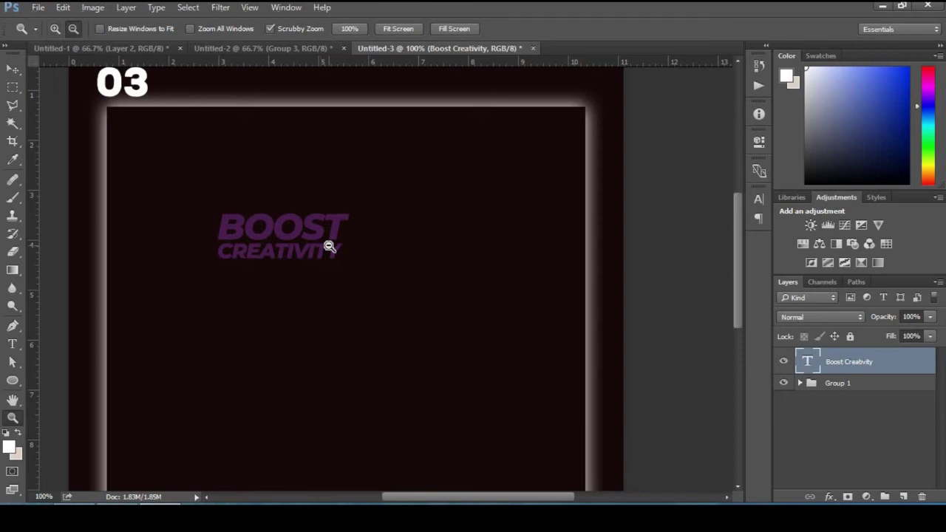
# Scale the BOOST CREATIVITY text to about 301.5%, centre it in the frame, and add a new layer
pyautogui.keyDown('alt'); pyautogui.click(328, 247); pyautogui.keyUp('alt')
pyautogui.press('v')
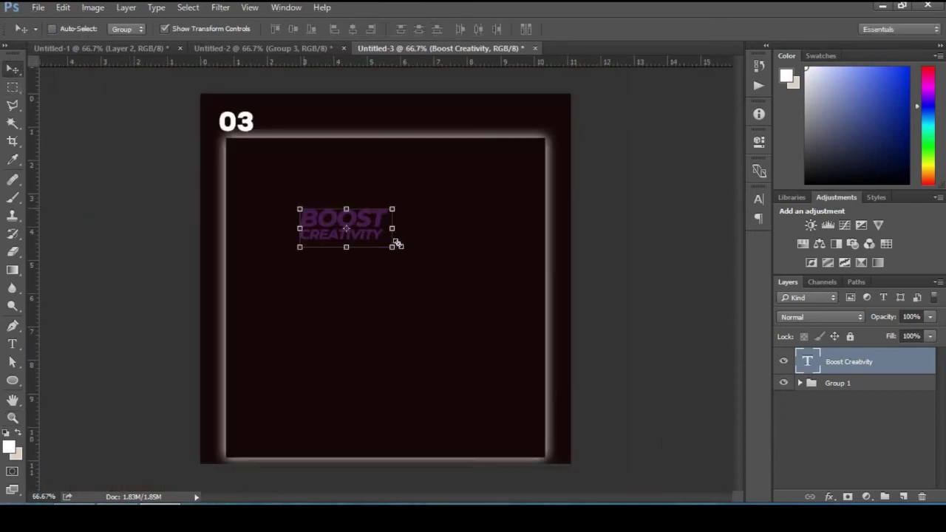
pyautogui.moveTo(392, 247)
pyautogui.mouseDown()
pyautogui.moveTo(533, 353)
pyautogui.moveTo(526, 341)
pyautogui.mouseUp()
pyautogui.moveTo(477, 312); pyautogui.dragTo(473, 311)
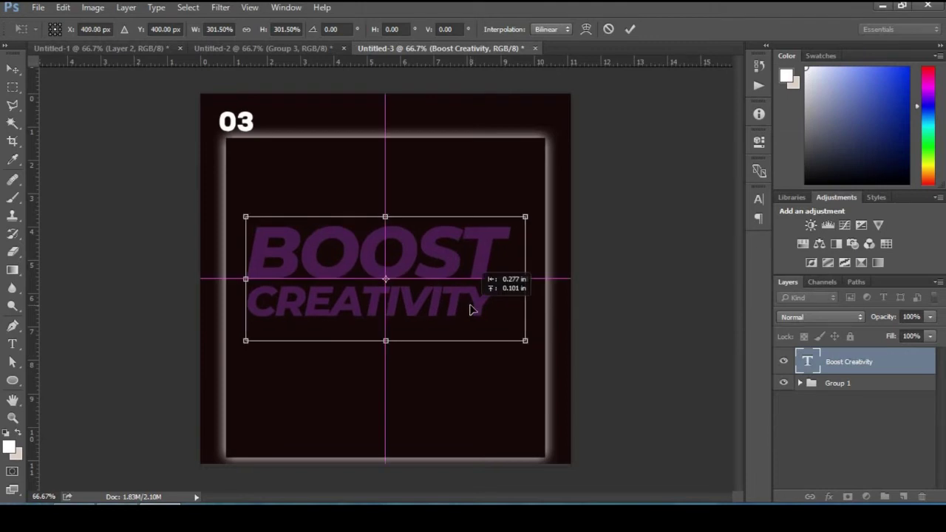
pyautogui.press('Return')
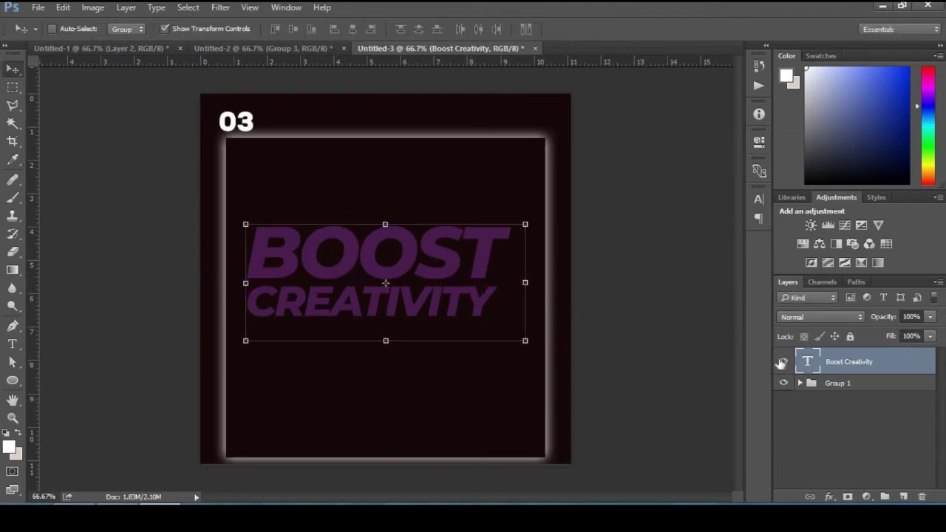
pyautogui.click(901, 497)
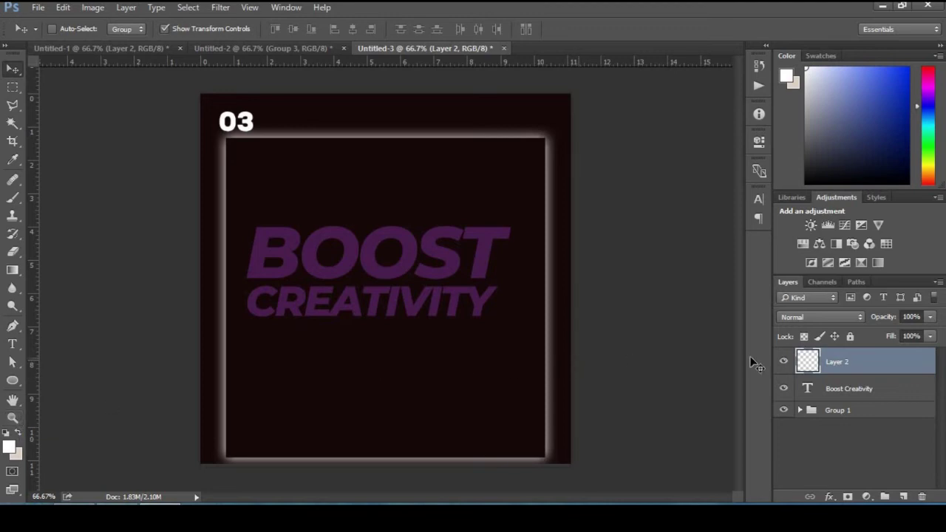
# Duplicate the Boost Creativity text layer
pyautogui.click(852, 389)
pyautogui.rightClick(852, 390)
pyautogui.click(688, 136)
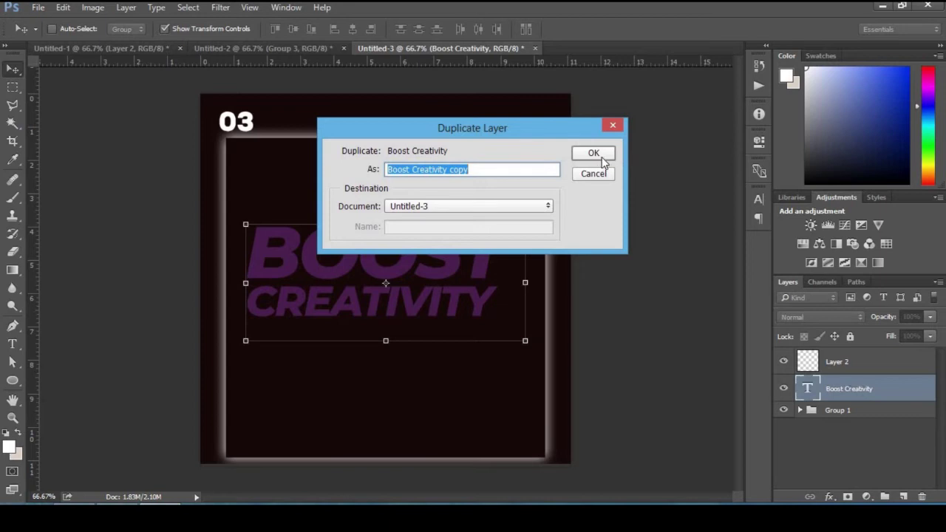
pyautogui.click(601, 157)
# Make the original Boost Creativity text white (ffffff)
pyautogui.click(857, 415)
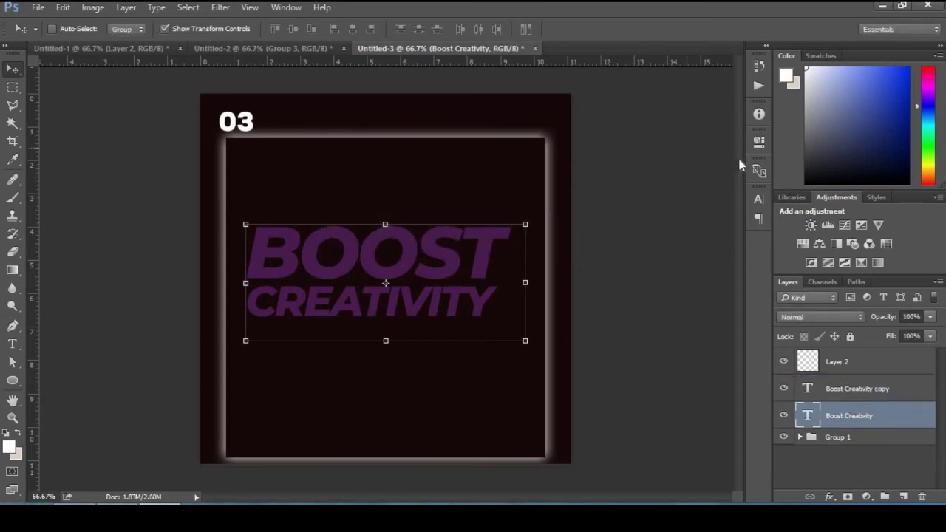
pyautogui.click(758, 199)
pyautogui.click(718, 278)
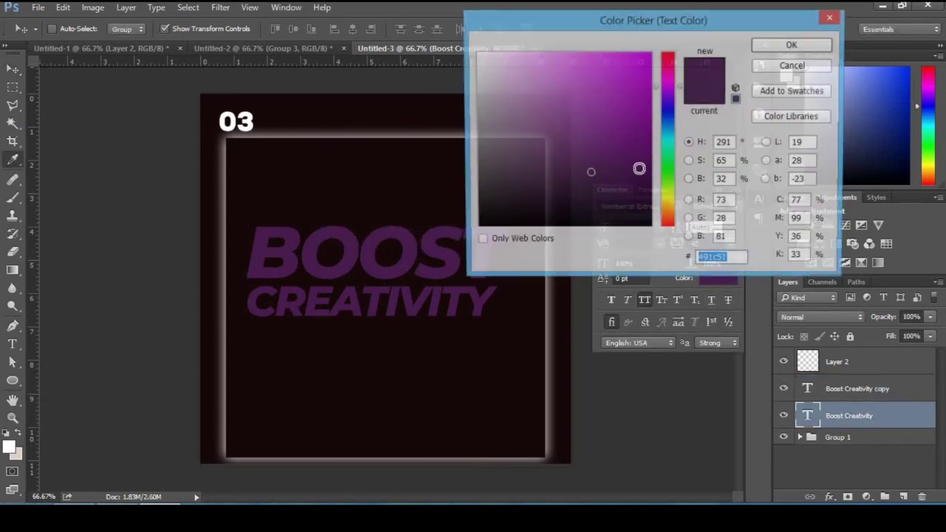
pyautogui.write('ffffff')
pyautogui.click(803, 47)
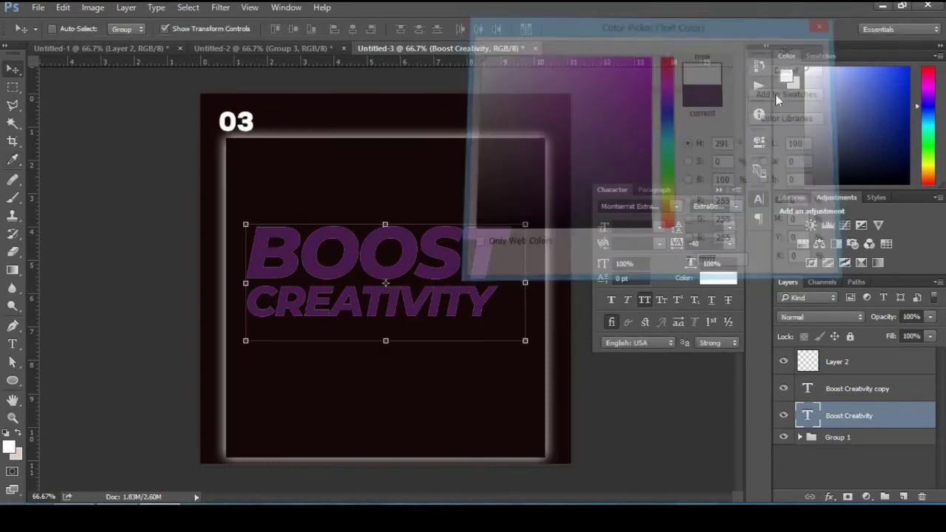
pyautogui.click(719, 189)
# Recolour the copy orange (ffb400) and give it a layer mask
pyautogui.click(853, 394)
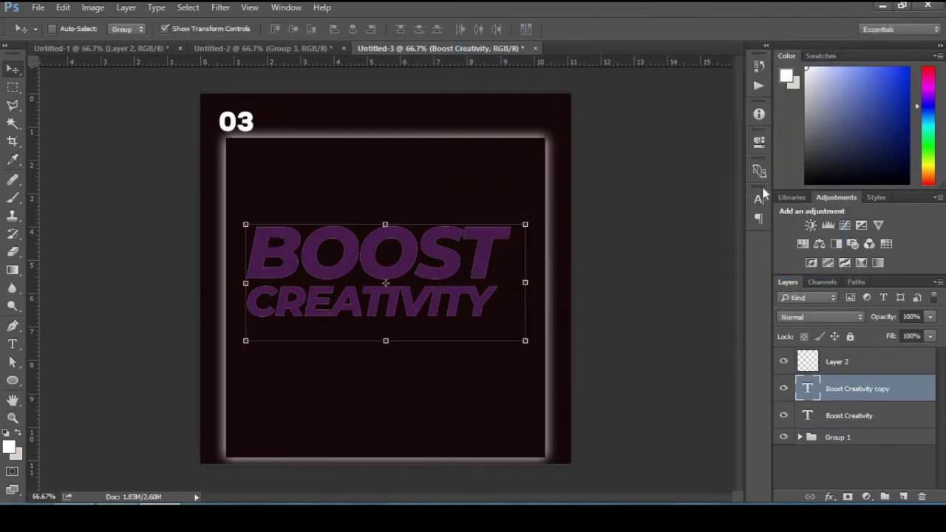
pyautogui.click(759, 199)
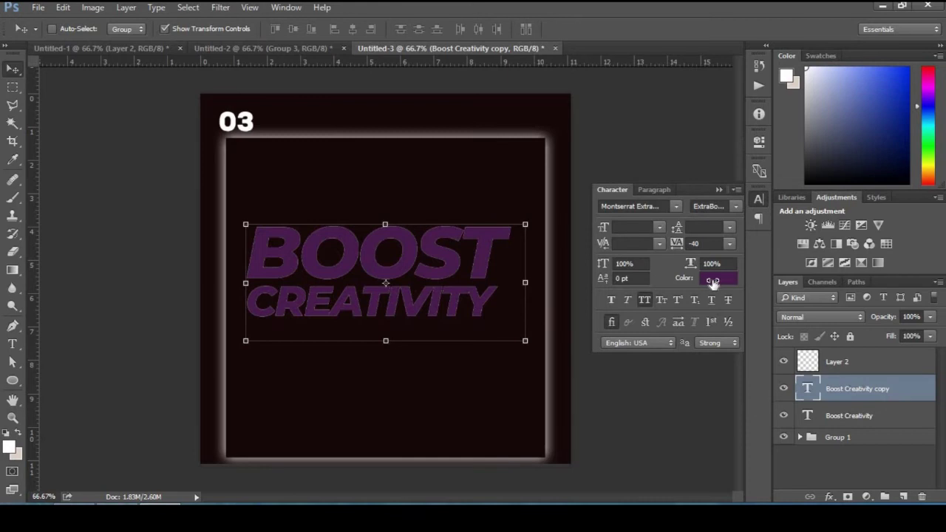
pyautogui.click(706, 278)
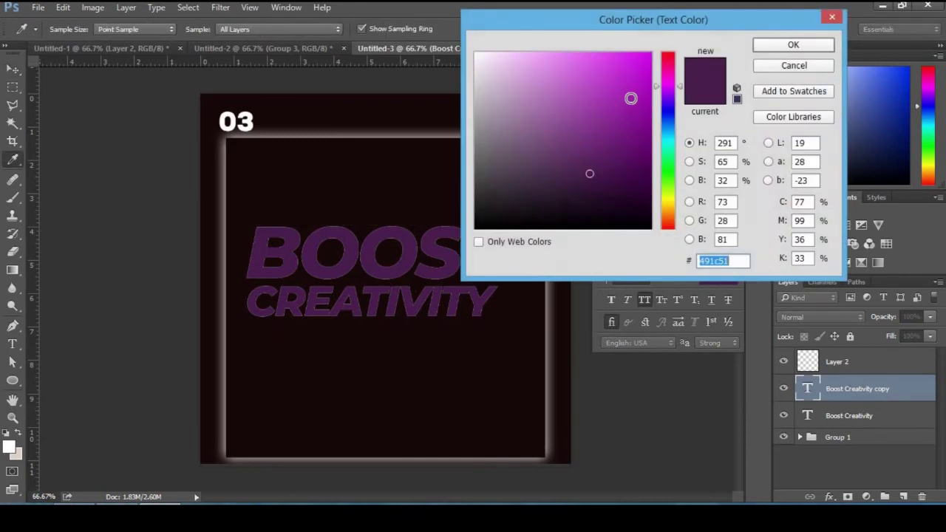
pyautogui.click(671, 201)
pyautogui.write('fff600')
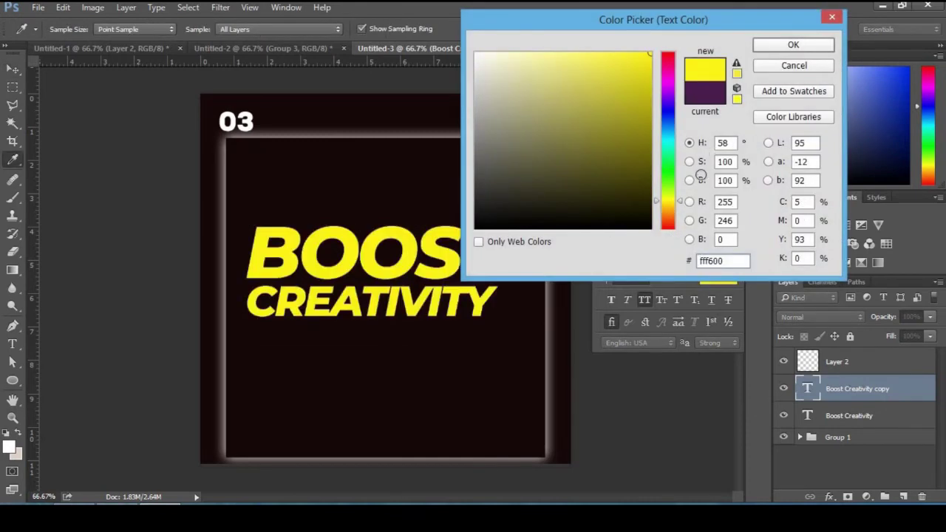
pyautogui.click(775, 44)
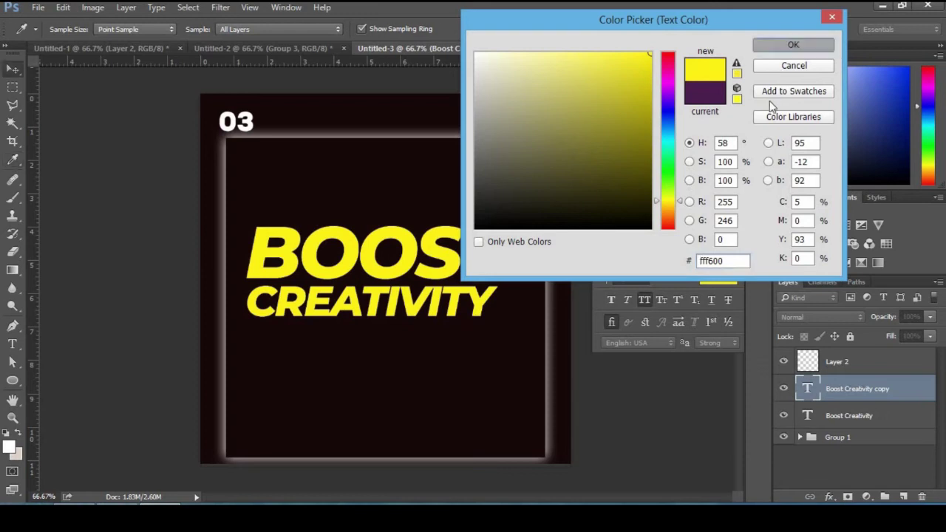
pyautogui.click(722, 189)
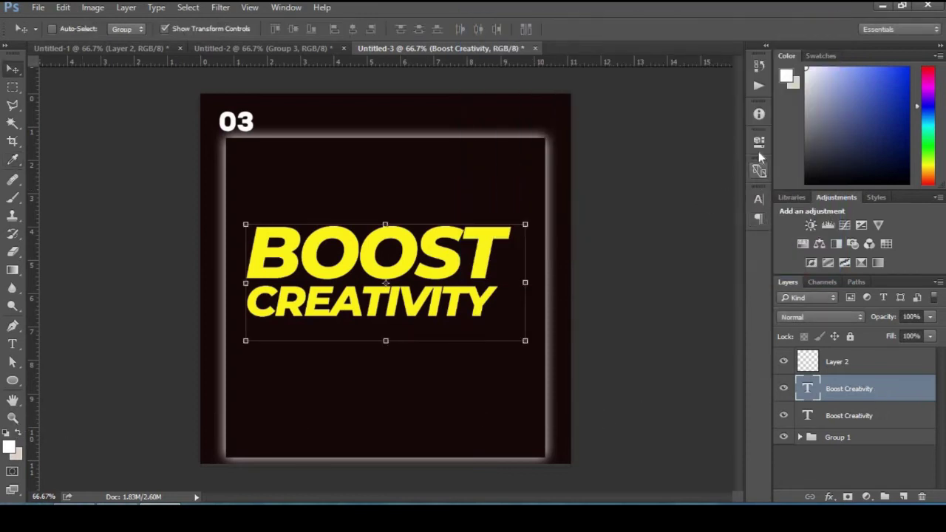
pyautogui.click(758, 199)
pyautogui.click(709, 279)
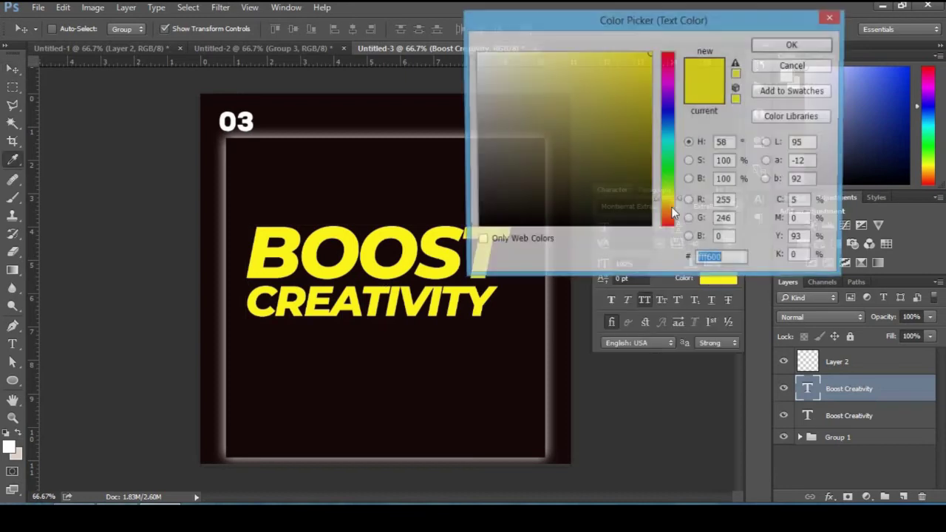
pyautogui.click(665, 209)
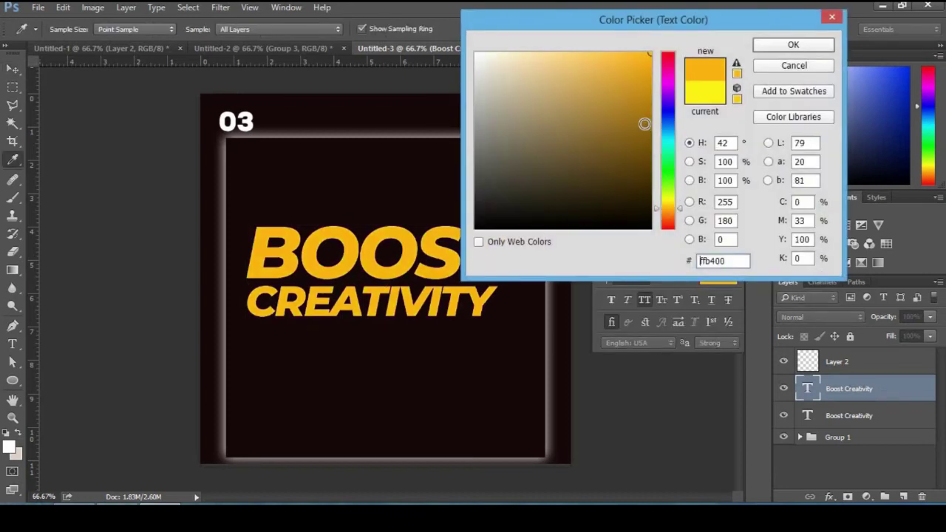
pyautogui.click(793, 46)
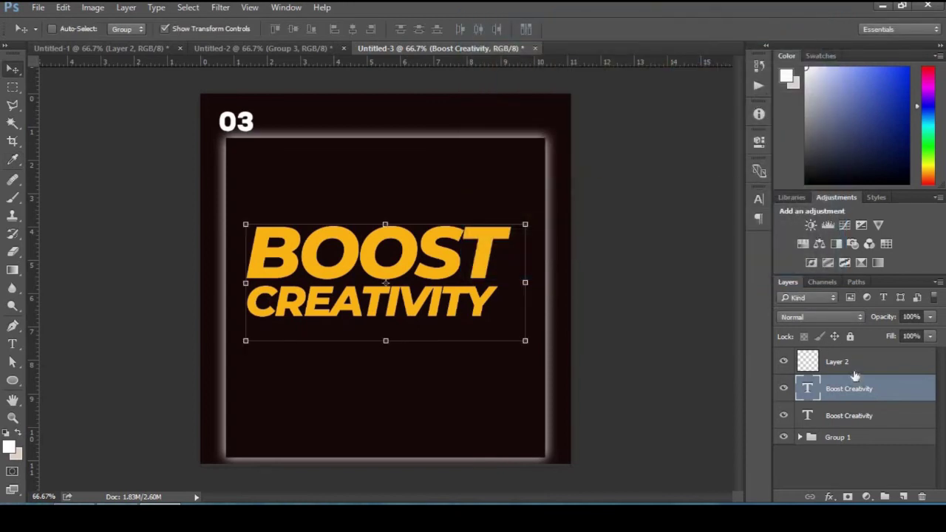
pyautogui.click(847, 496)
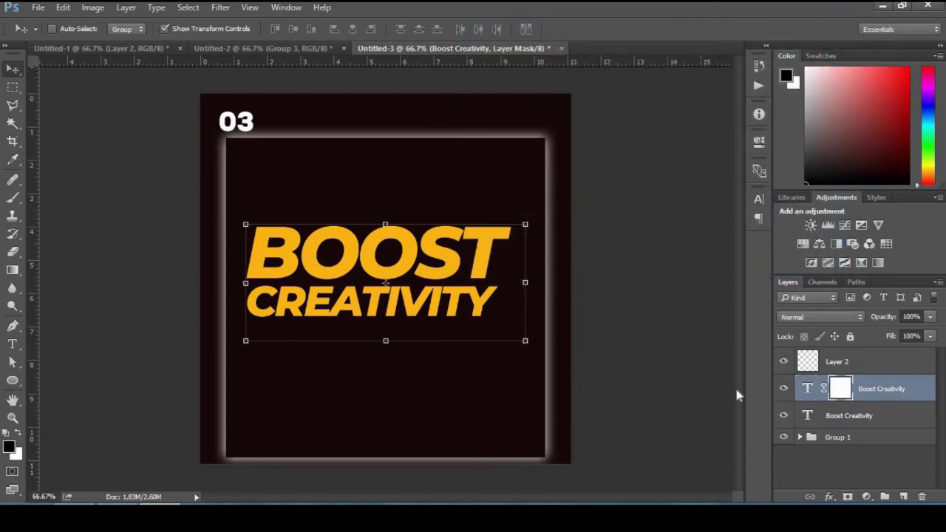
# Add a white layer mask to the lower Boost Creativity layer
pyautogui.click(829, 425)
pyautogui.click(847, 497)
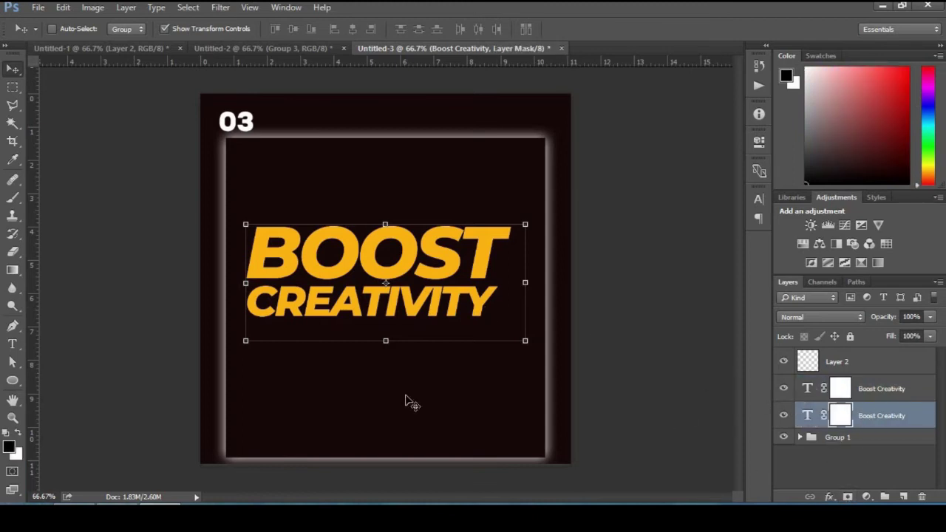
pyautogui.press('z')
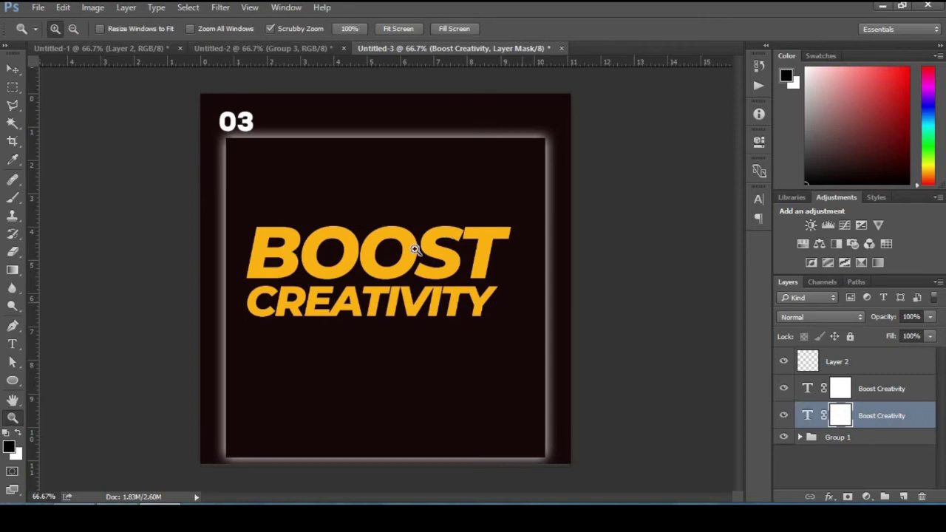
# Draw two slanted polygonal lasso selections cutting diagonally across the text
pyautogui.click(13, 104)
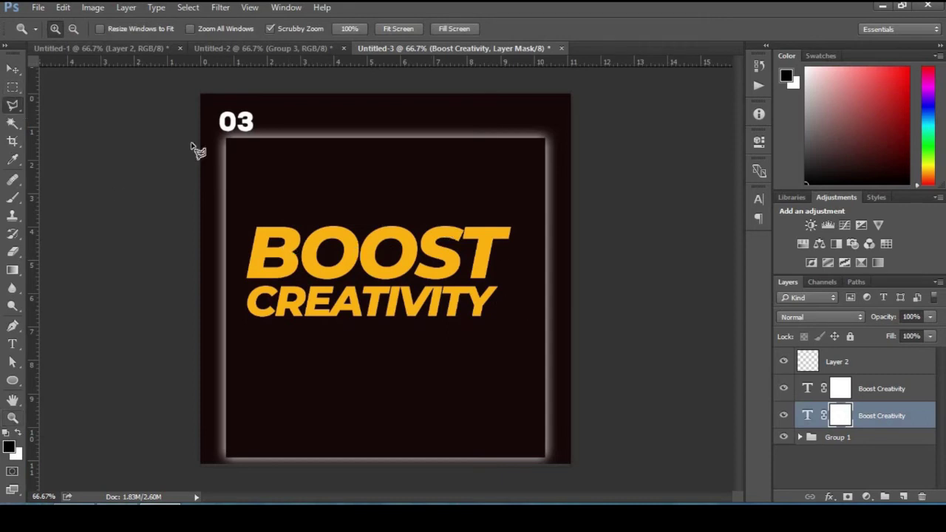
pyautogui.click(384, 199)
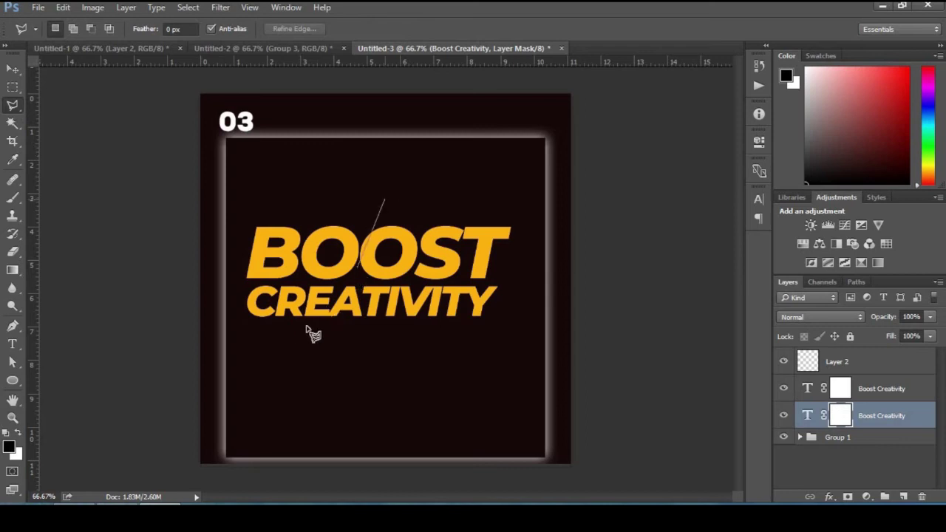
pyautogui.click(252, 333)
pyautogui.click(220, 311)
pyautogui.click(232, 182)
pyautogui.click(326, 178)
pyautogui.click(384, 199)
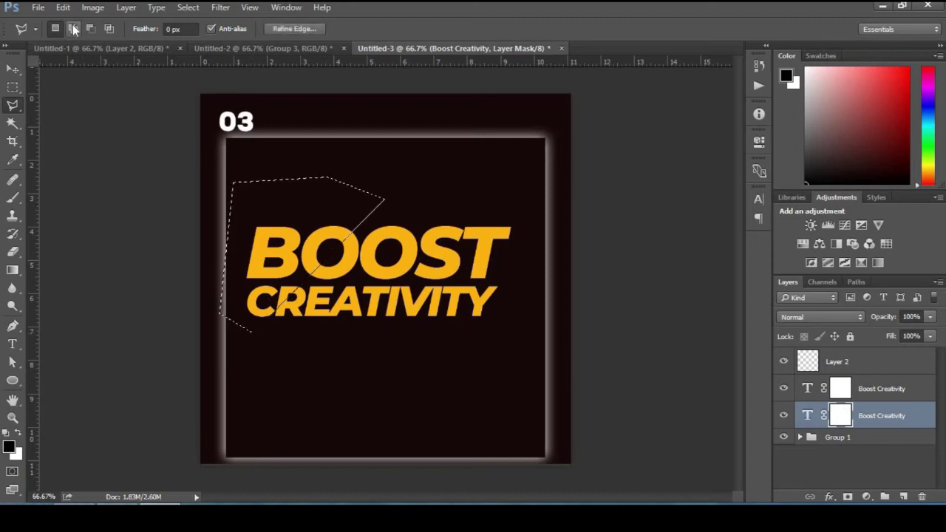
pyautogui.click(454, 208)
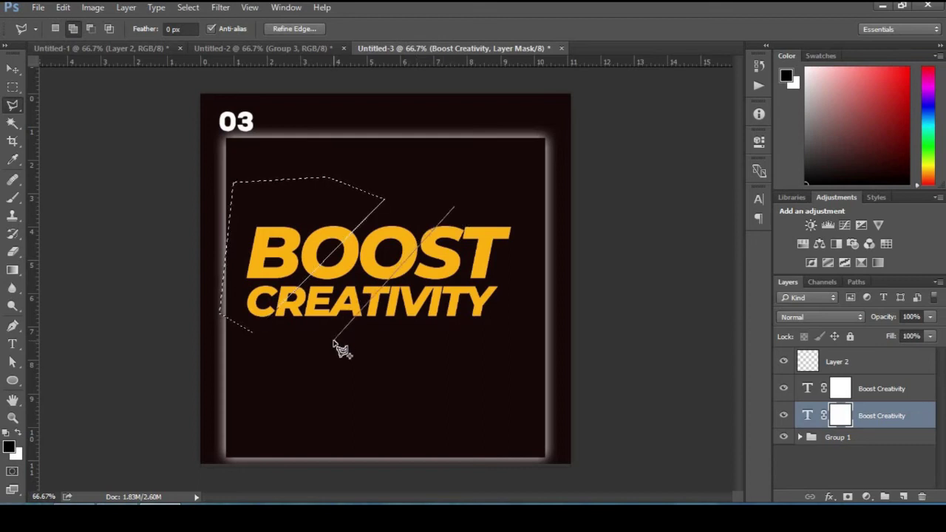
pyautogui.click(333, 342)
pyautogui.click(523, 350)
pyautogui.doubleClick(560, 192)
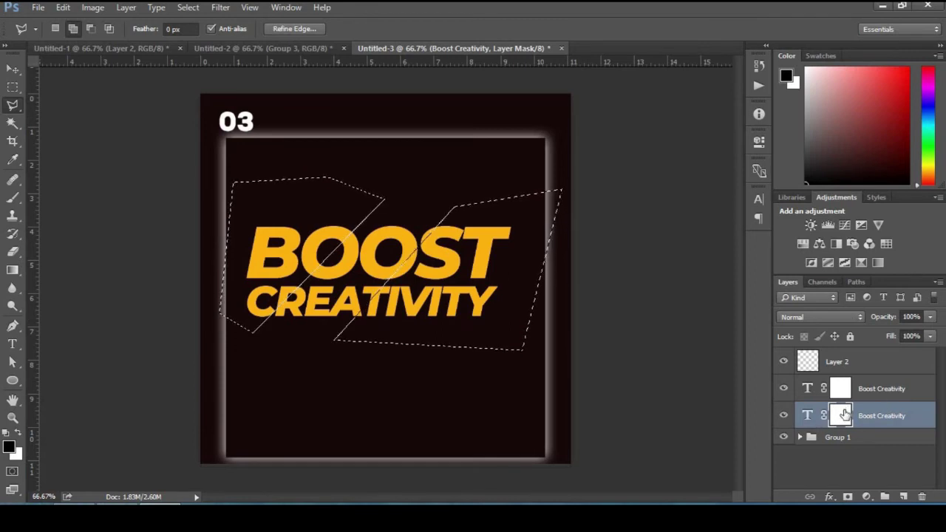
# Paint black into the lower text layer's mask, then invert the selection
pyautogui.click(12, 199)
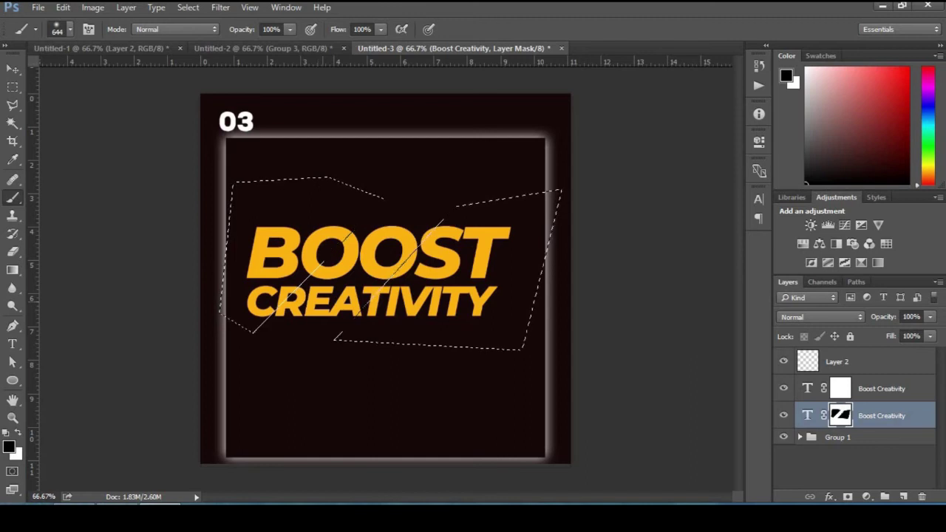
pyautogui.click(12, 105)
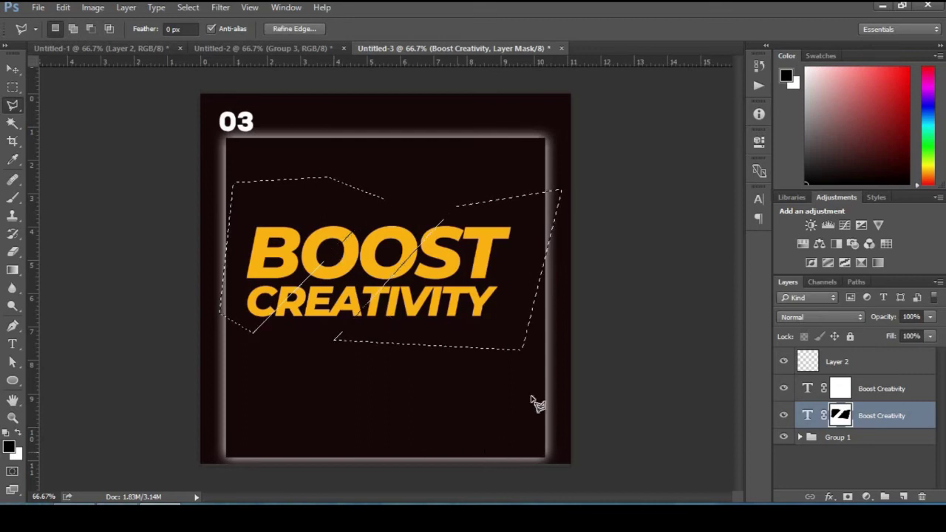
pyautogui.hotkey('ctrl', 'shift', 'i')
pyautogui.hotkey('ctrl', 'shift', 'i')
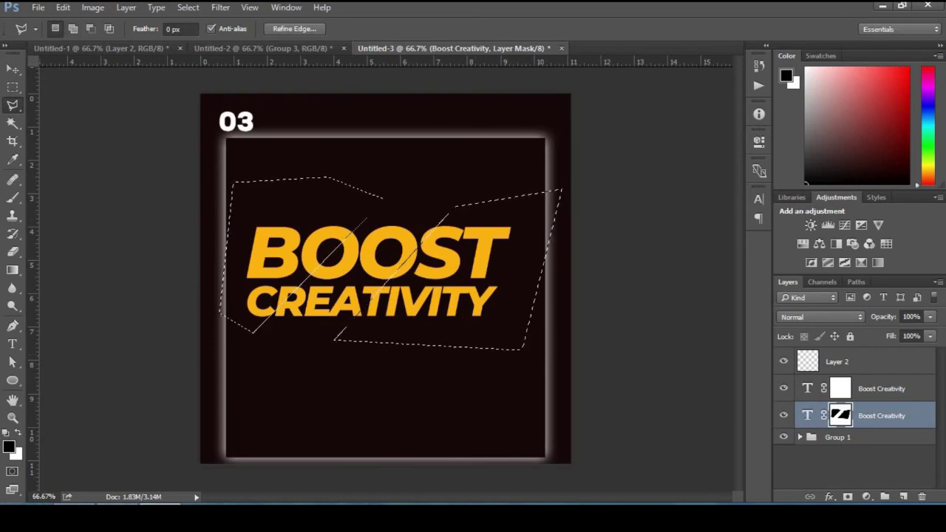
pyautogui.click(188, 7)
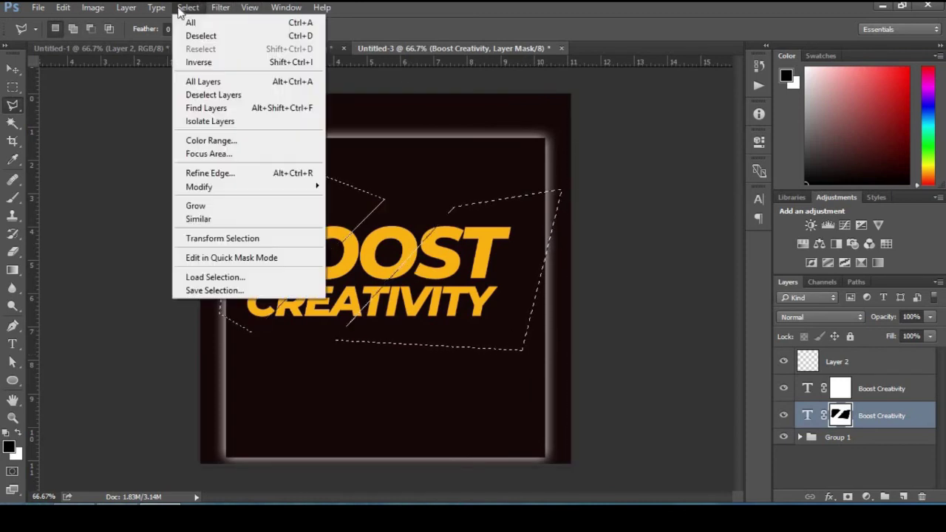
pyautogui.click(229, 65)
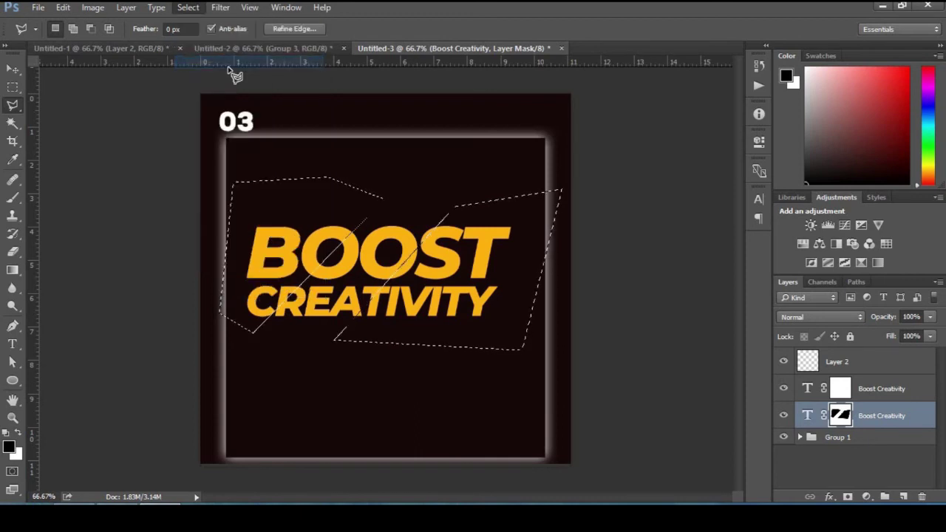
# Paint black into the upper layer's mask to hide the orange bands, then deselect
pyautogui.click(829, 386)
pyautogui.click(12, 197)
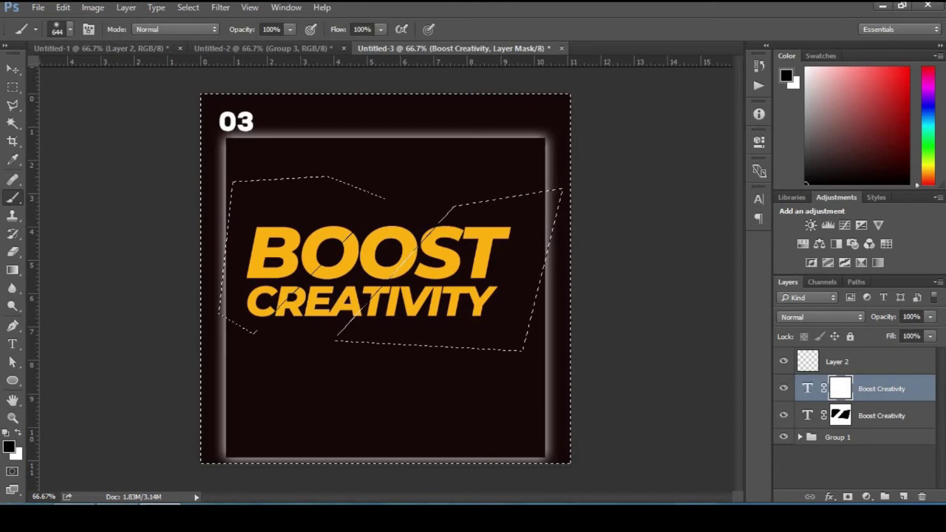
pyautogui.moveTo(359, 226); pyautogui.dragTo(369, 266)
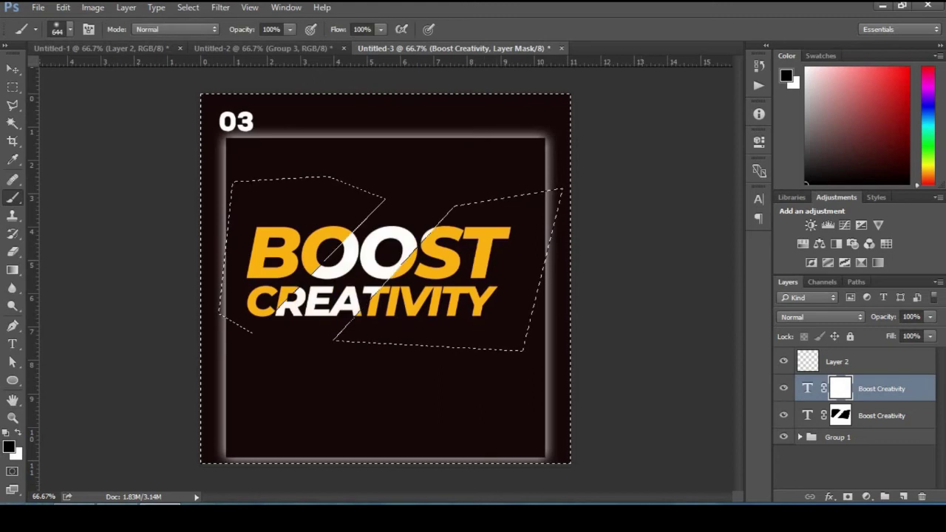
pyautogui.click(13, 105)
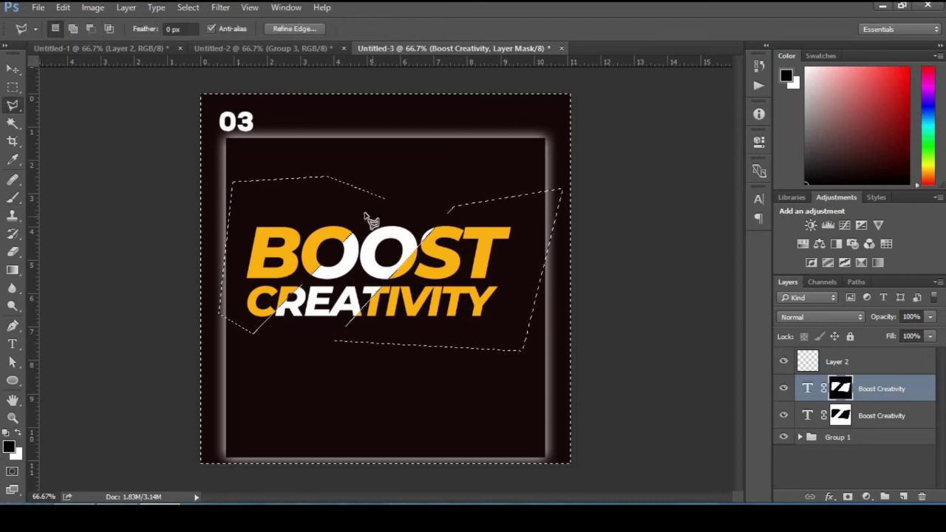
pyautogui.hotkey('ctrl', 'd')
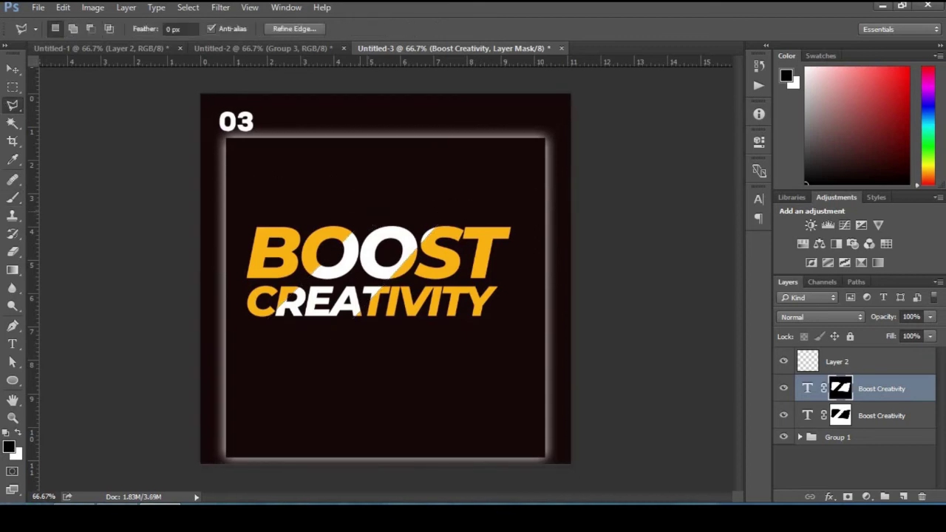
# Zoom to 100%, add an empty layer above, and make white the foreground colour
pyautogui.click(13, 418)
pyautogui.click(351, 299)
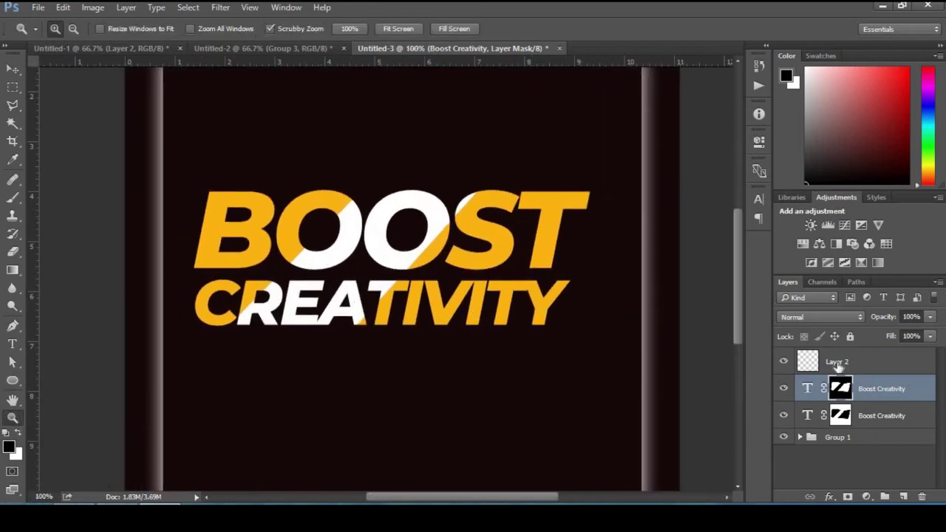
pyautogui.click(904, 497)
pyautogui.press('x')
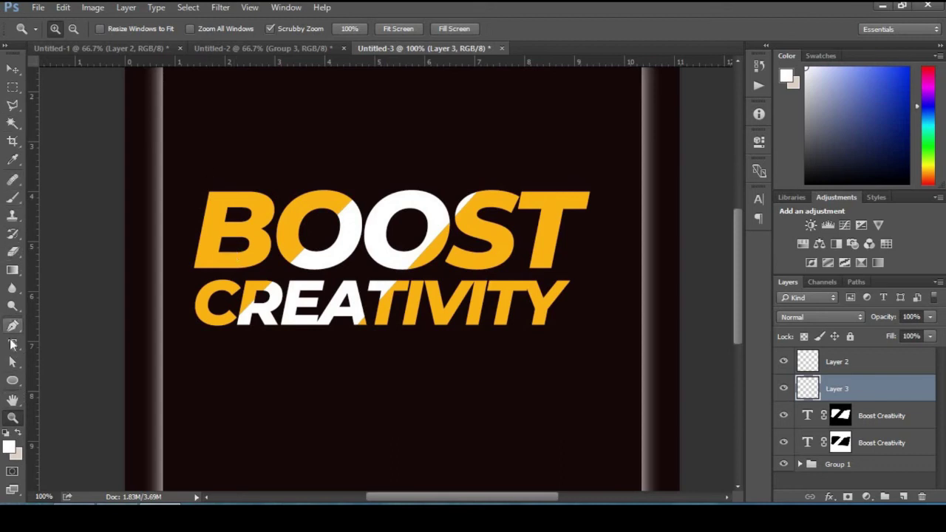
# Draw a diagonal Pen-tool shape line from above the text down past the C
pyautogui.click(12, 326)
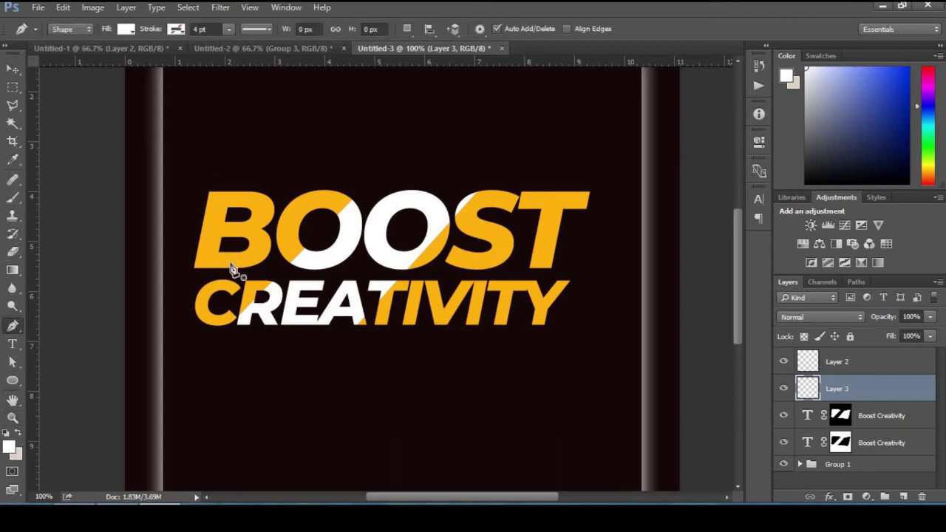
pyautogui.click(387, 164)
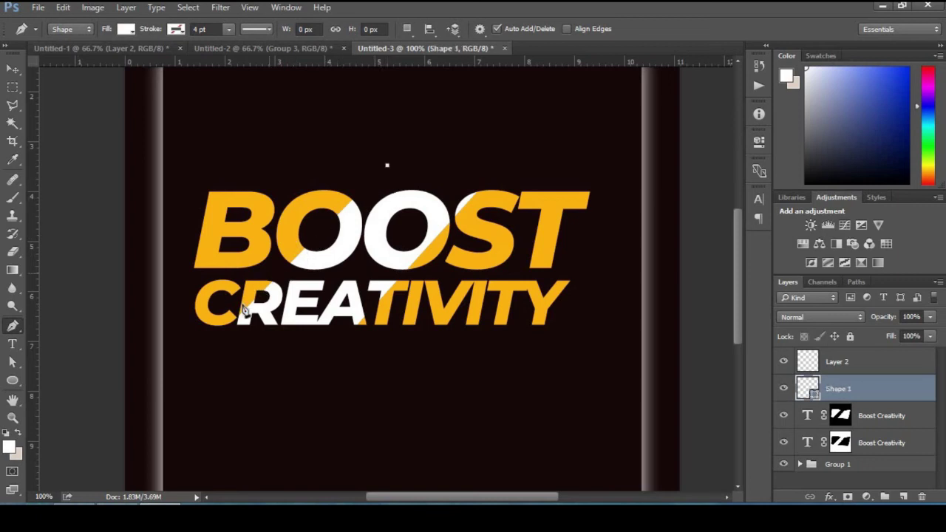
pyautogui.click(198, 356)
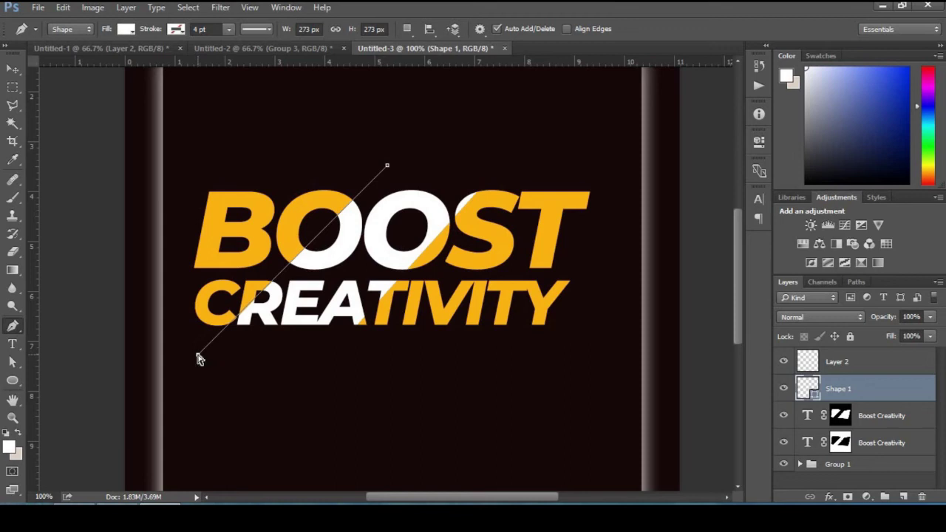
pyautogui.moveTo(198, 354); pyautogui.dragTo(188, 368)
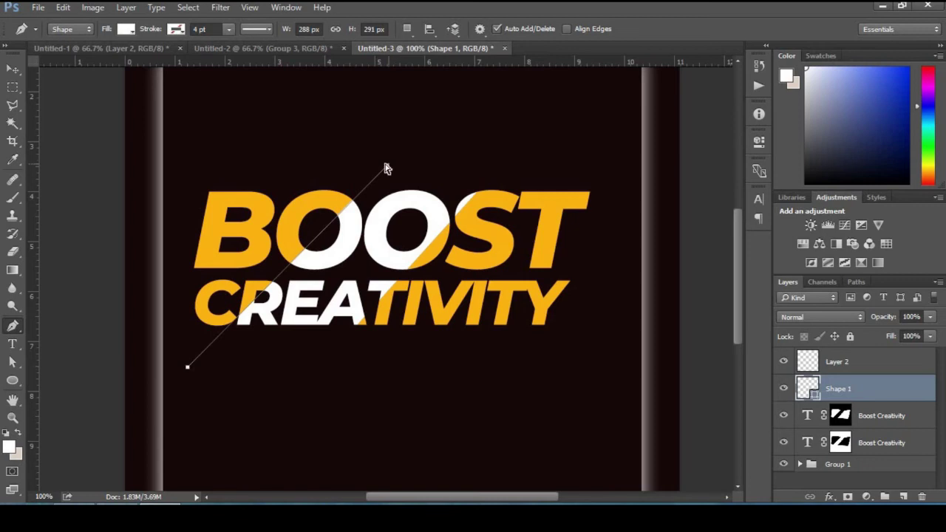
pyautogui.moveTo(387, 168); pyautogui.dragTo(392, 161)
# Give the line no fill and a grey #b8b8b8 stroke
pyautogui.click(126, 29)
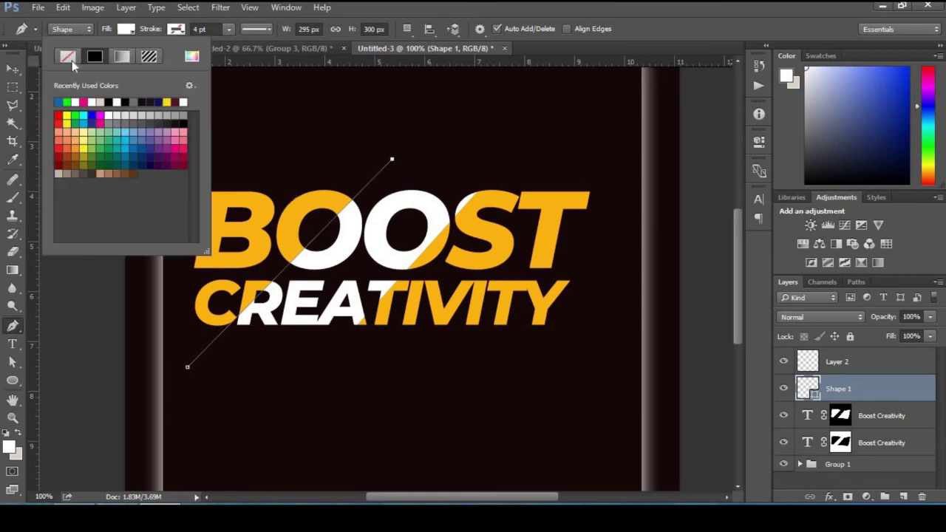
pyautogui.click(175, 30)
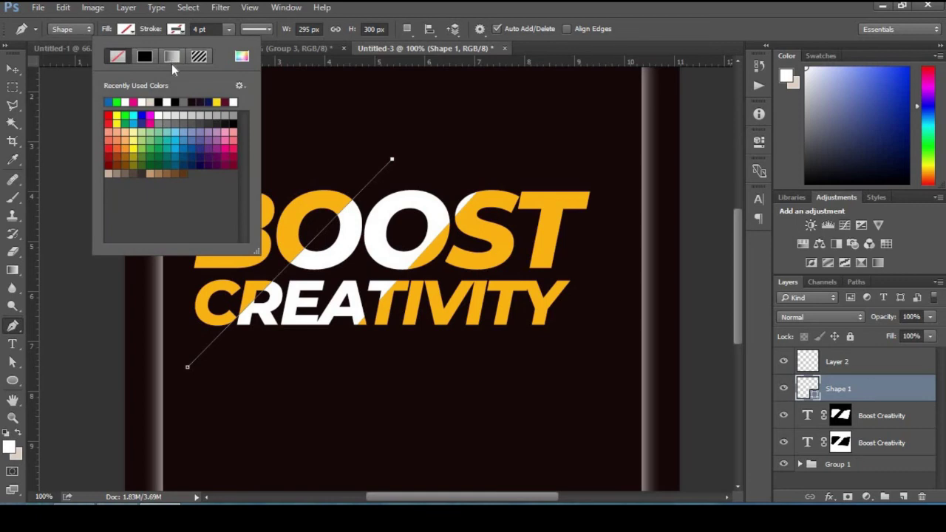
pyautogui.click(126, 102)
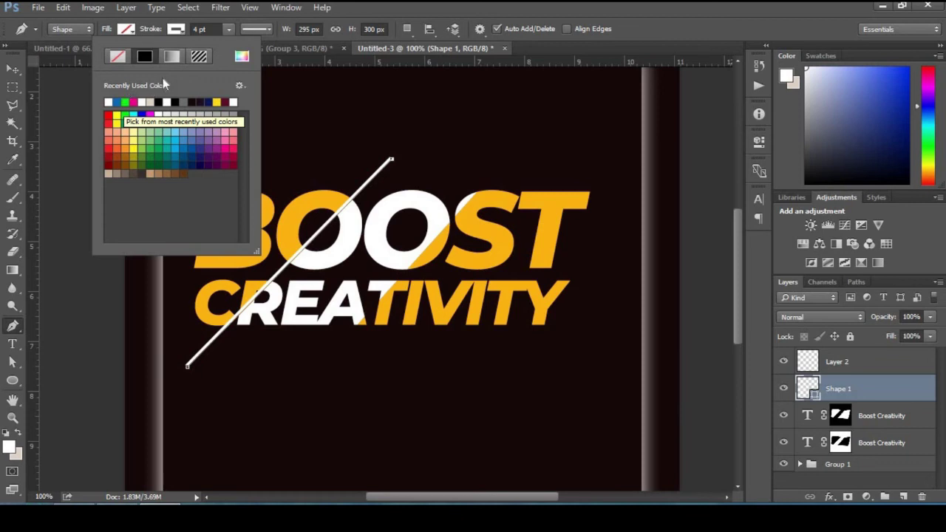
pyautogui.click(242, 57)
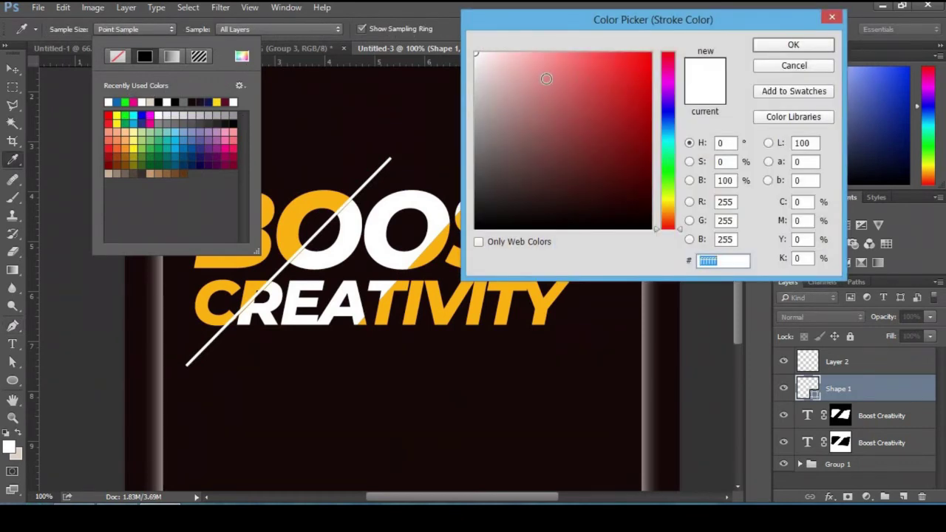
pyautogui.write('b8b8b8')
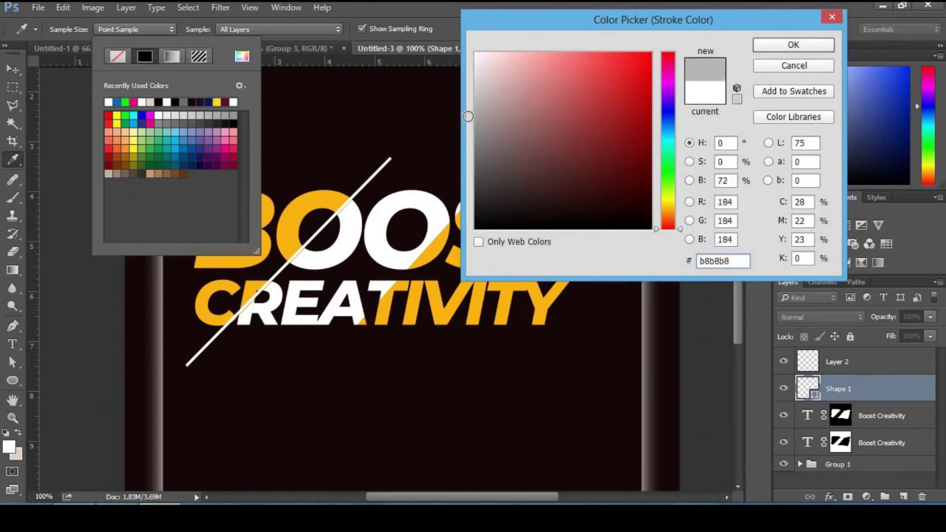
pyautogui.click(772, 46)
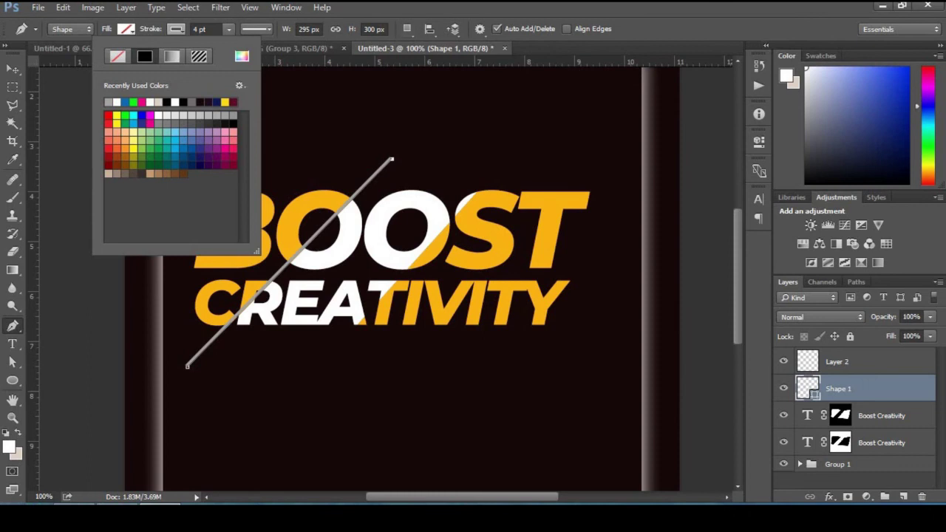
pyautogui.click(174, 29)
# Nudge the line up and right onto the left slice edge
pyautogui.press('v')
pyautogui.press('Up')
pyautogui.press('Up')
pyautogui.press('Up')
pyautogui.press('Right')
pyautogui.press('Right')
pyautogui.press('Right')
pyautogui.press('Right')
pyautogui.press('Right')
pyautogui.press('Right')
pyautogui.press('Up')
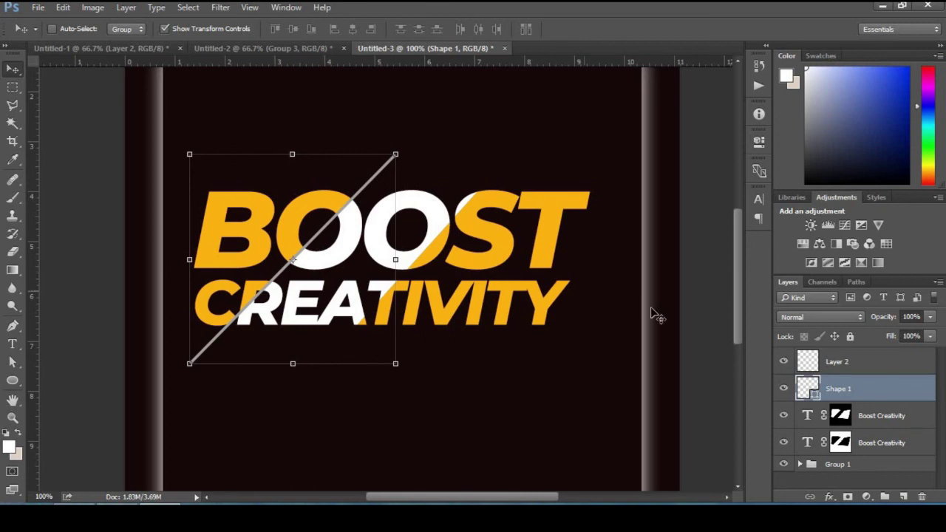
# Slightly shorten the Shape 1 diagonal line and duplicate it as a Shape 1 copy layer
pyautogui.click(396, 154)
pyautogui.moveTo(397, 155); pyautogui.dragTo(392, 161)
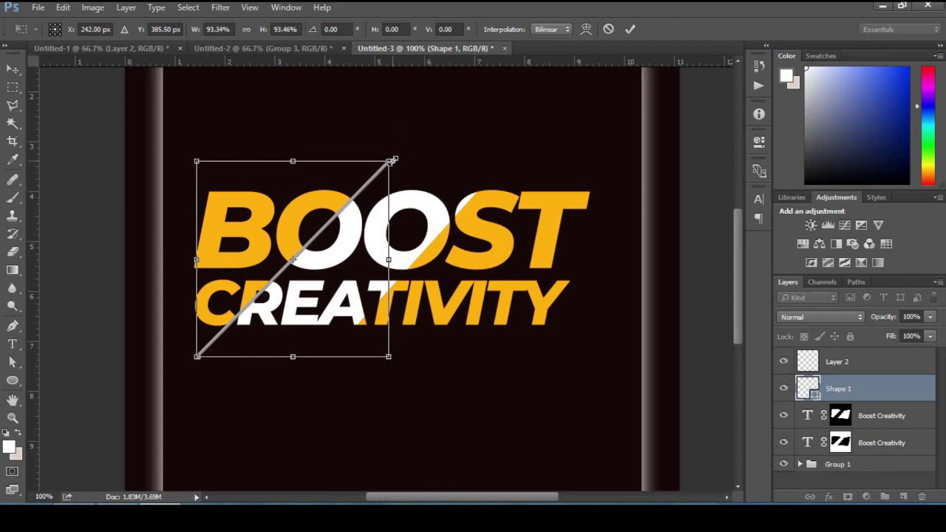
pyautogui.press('Return')
pyautogui.rightClick(858, 390)
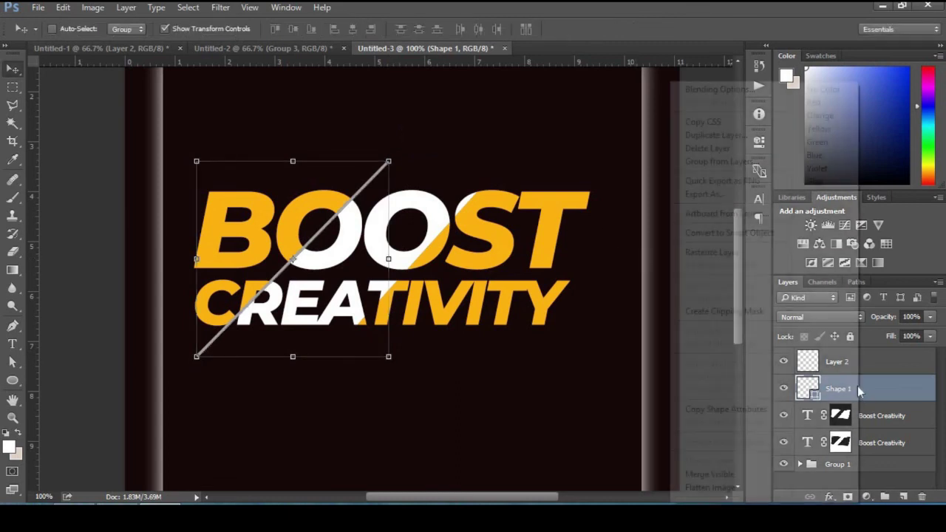
pyautogui.click(702, 135)
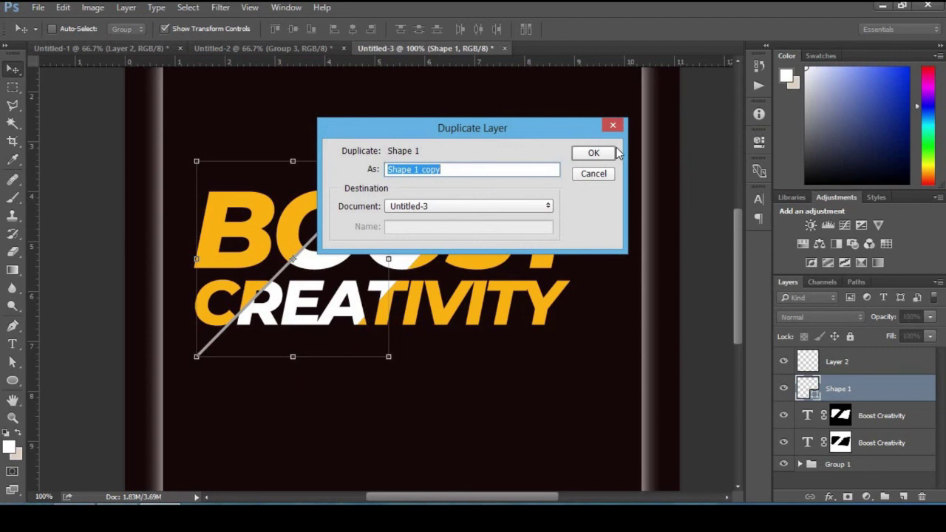
pyautogui.click(594, 153)
# Move and slightly rotate the copied line so it sits parallel, below-right of the first
pyautogui.moveTo(316, 309); pyautogui.dragTo(356, 316)
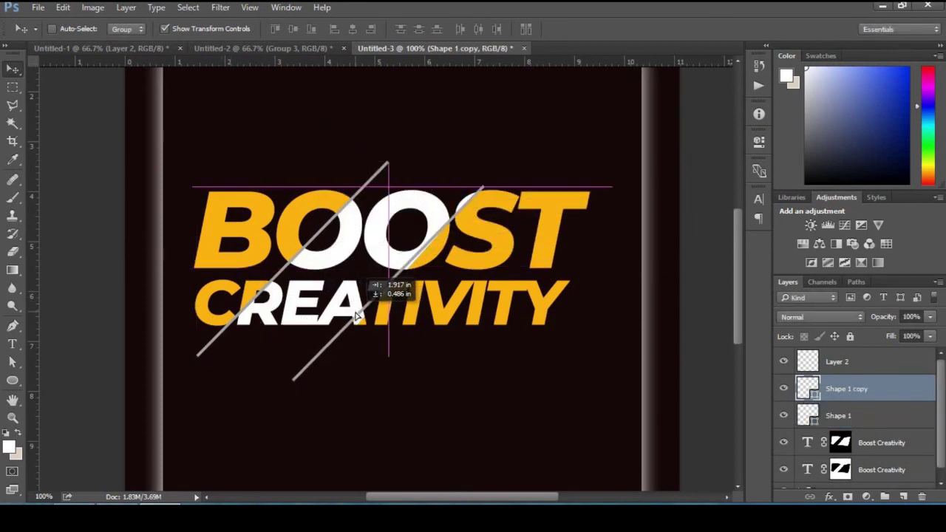
pyautogui.moveTo(356, 316); pyautogui.dragTo(357, 317)
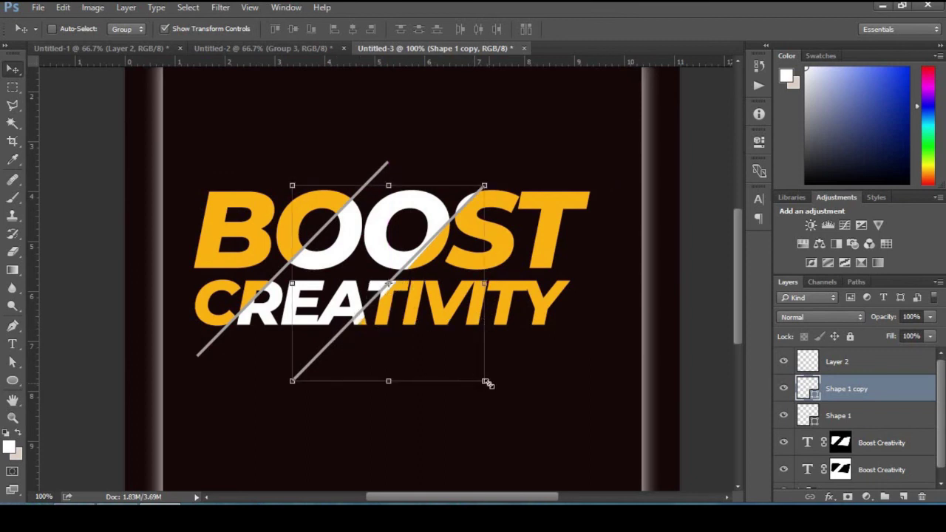
pyautogui.moveTo(545, 401)
pyautogui.mouseDown()
pyautogui.moveTo(553, 403)
pyautogui.moveTo(546, 397)
pyautogui.mouseUp()
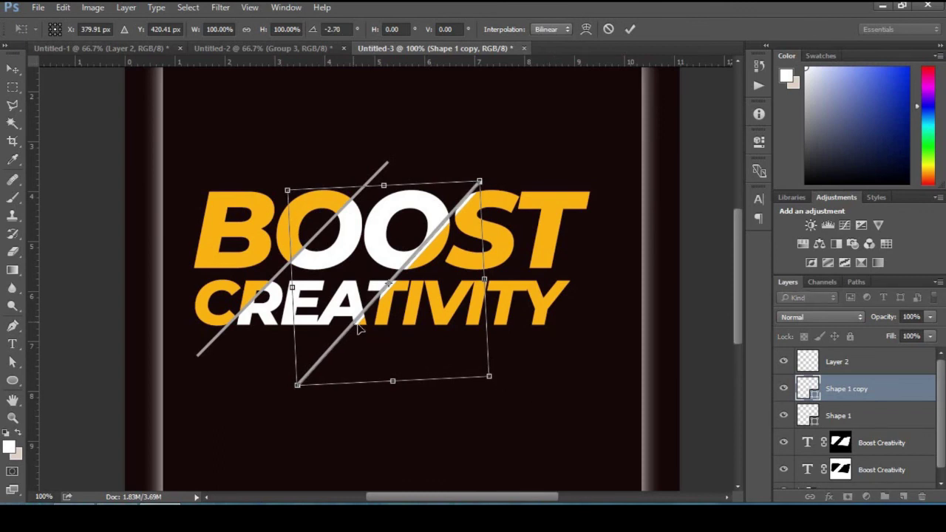
pyautogui.moveTo(357, 328); pyautogui.dragTo(362, 332)
pyautogui.press('Left')
pyautogui.press('Left')
pyautogui.press('Left')
pyautogui.press('Up')
pyautogui.press('Up')
pyautogui.press('Up')
pyautogui.press('Up')
pyautogui.press('Up')
pyautogui.press('Up')
pyautogui.press('Up')
pyautogui.press('Right')
pyautogui.press('Right')
pyautogui.press('Up')
pyautogui.press('Right')
pyautogui.press('Up')
pyautogui.press('Right')
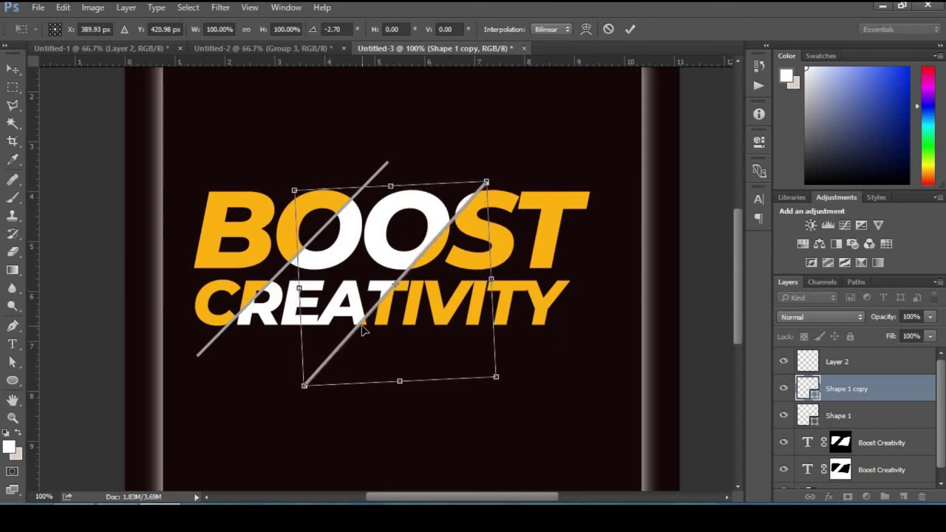
pyautogui.press('Return')
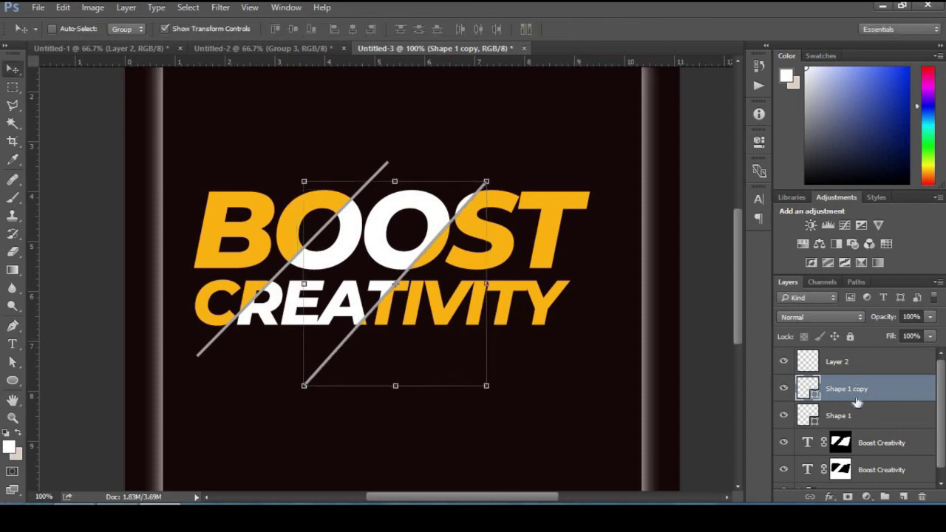
# Lengthen Shape 1 up-right and Shape 1 copy down-left past the lettering
pyautogui.click(857, 412)
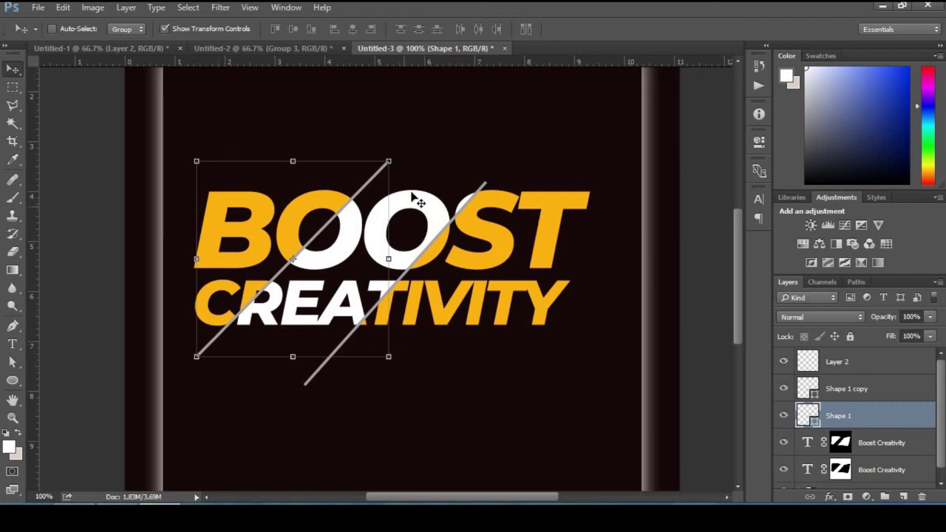
pyautogui.moveTo(388, 161)
pyautogui.mouseDown()
pyautogui.moveTo(445, 138)
pyautogui.moveTo(395, 169)
pyautogui.mouseUp()
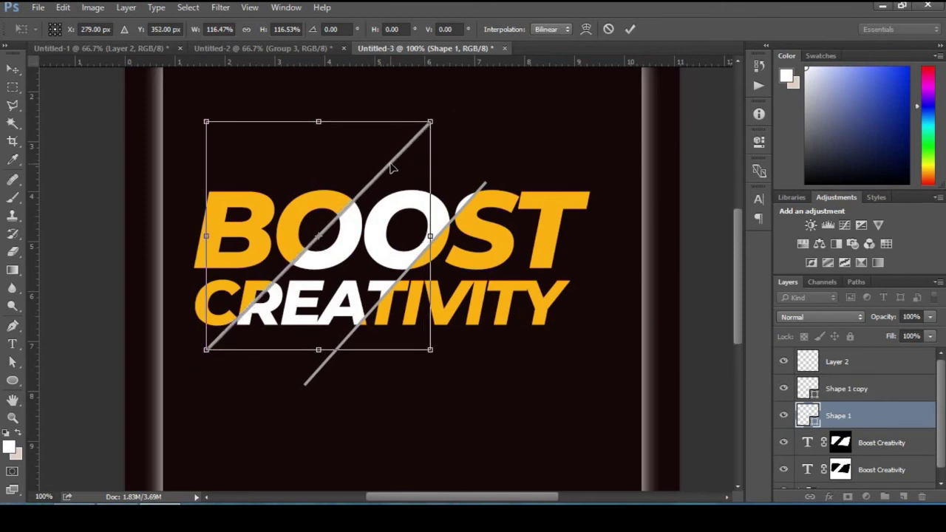
pyautogui.press('Return')
pyautogui.click(857, 389)
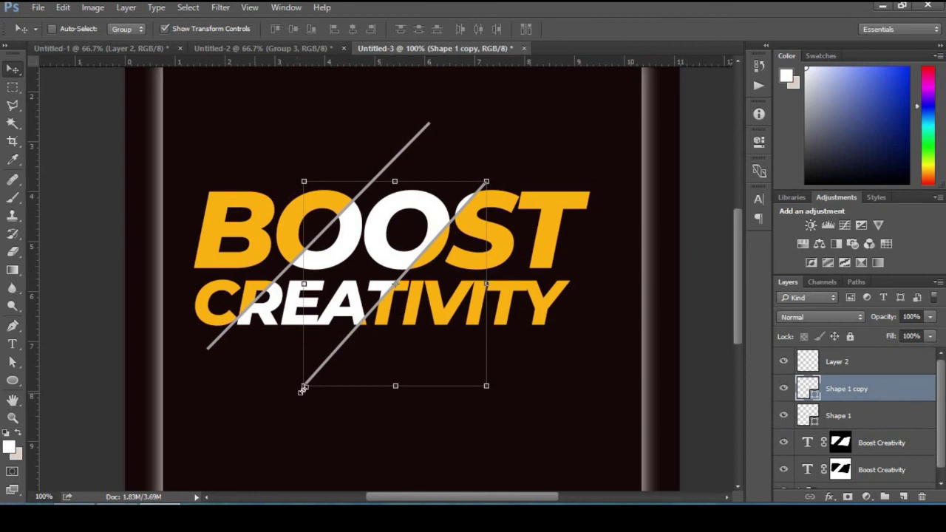
pyautogui.moveTo(303, 387); pyautogui.dragTo(280, 410)
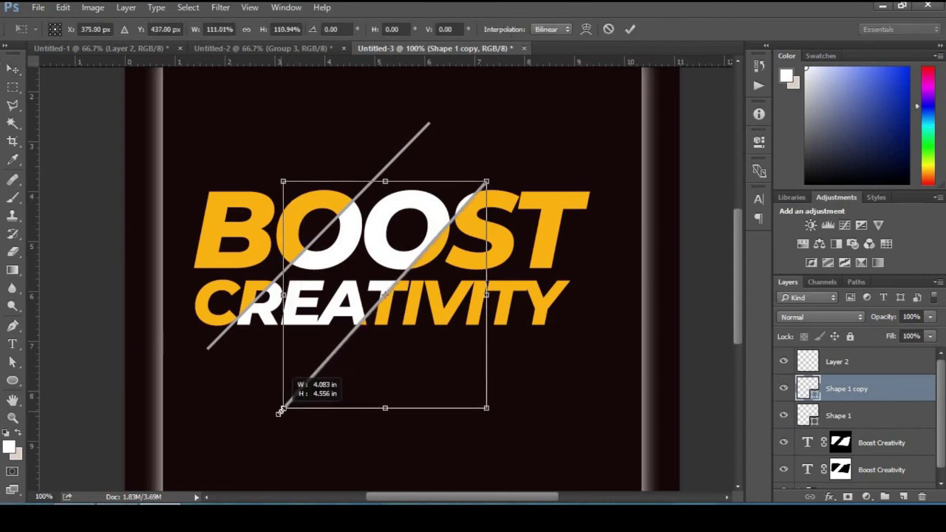
pyautogui.press('Return')
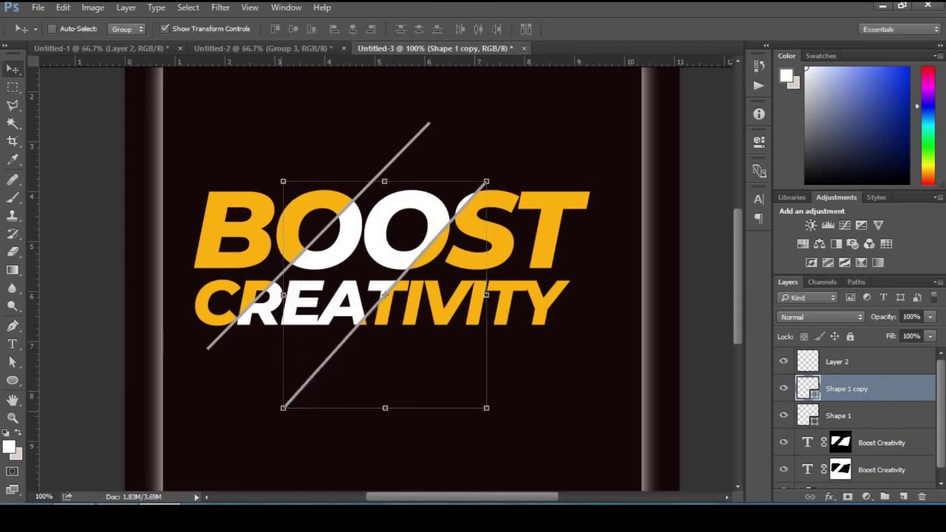
# Select both shape layers and reduce their stroke width to under 1 pt
pyautogui.click(12, 418)
pyautogui.keyDown('alt'); pyautogui.click(396, 364); pyautogui.keyUp('alt')
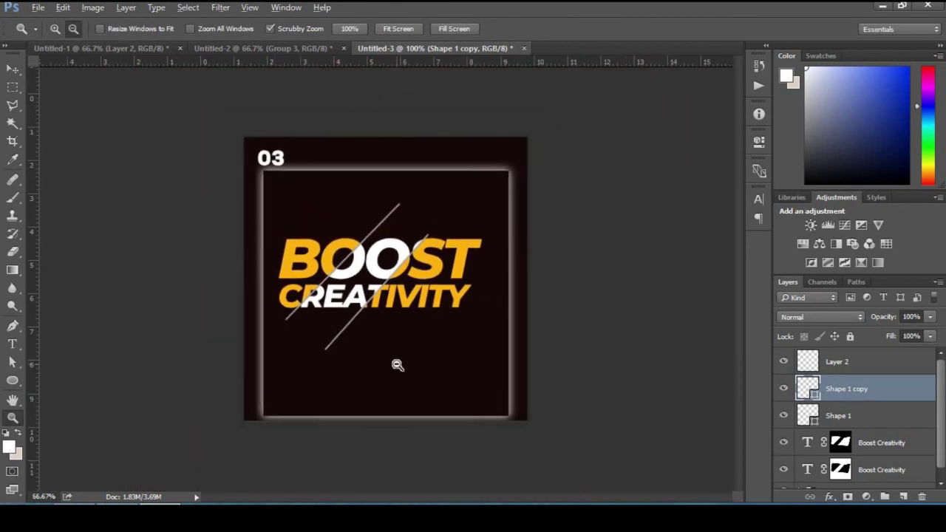
pyautogui.click(397, 364)
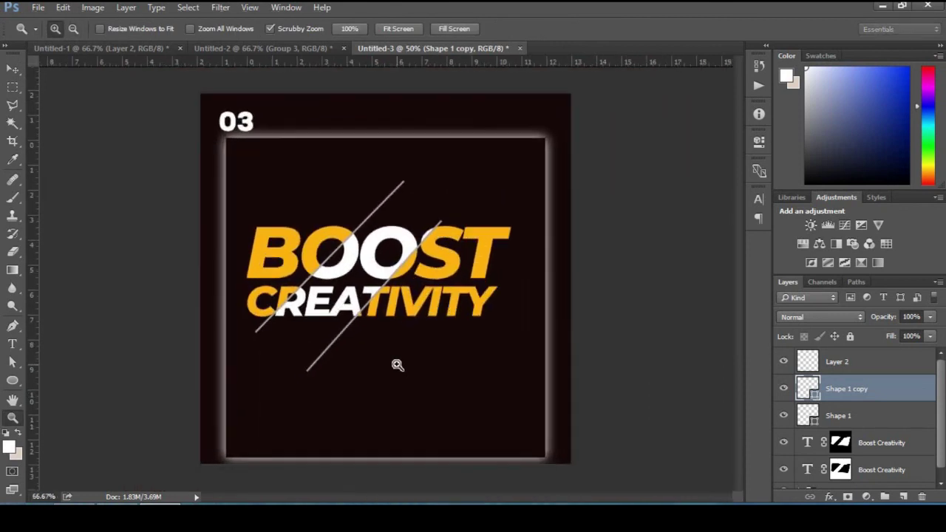
pyautogui.click(902, 413)
pyautogui.keyDown('shift'); pyautogui.click(866, 391); pyautogui.keyUp('shift')
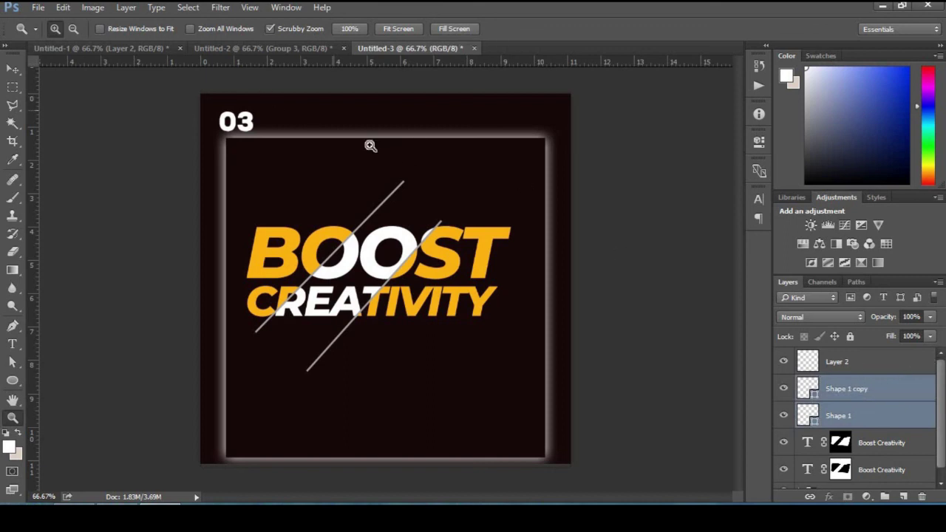
pyautogui.click(14, 327)
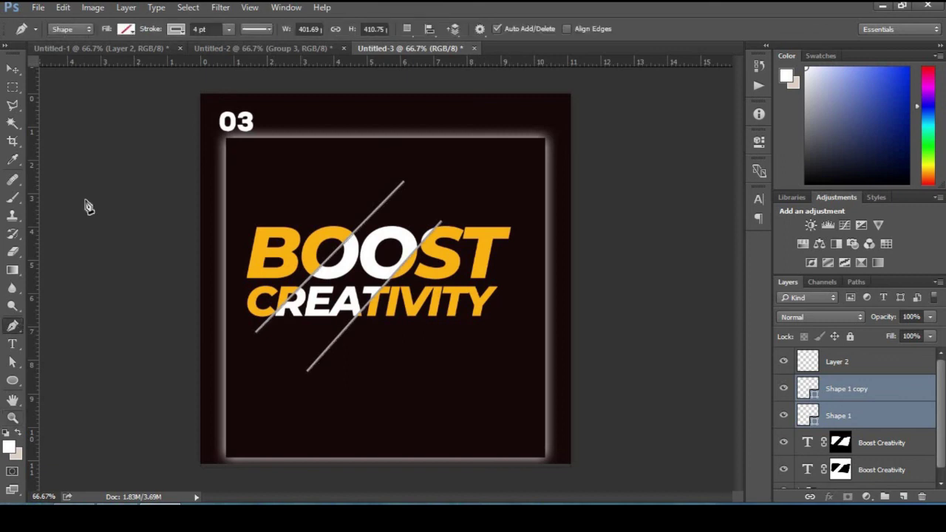
pyautogui.moveTo(228, 31); pyautogui.dragTo(225, 49)
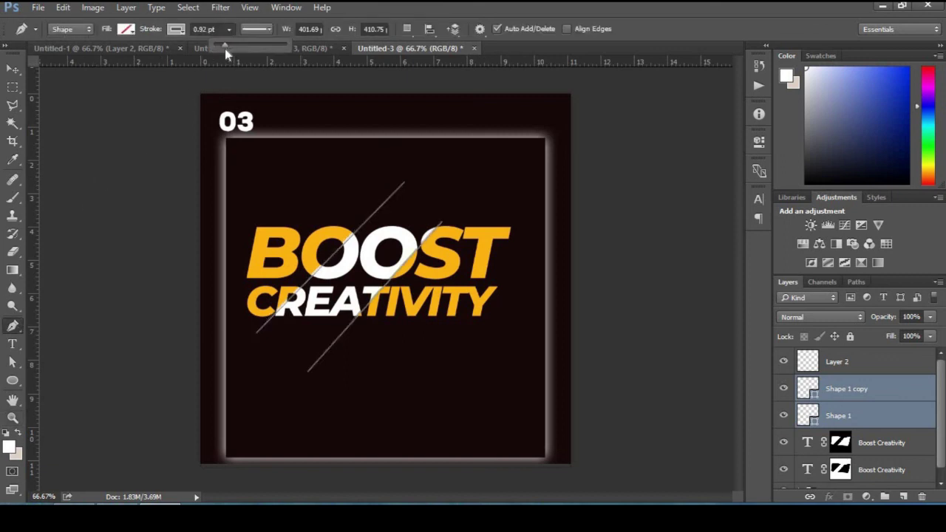
pyautogui.moveTo(225, 49); pyautogui.dragTo(227, 48)
pyautogui.click(12, 68)
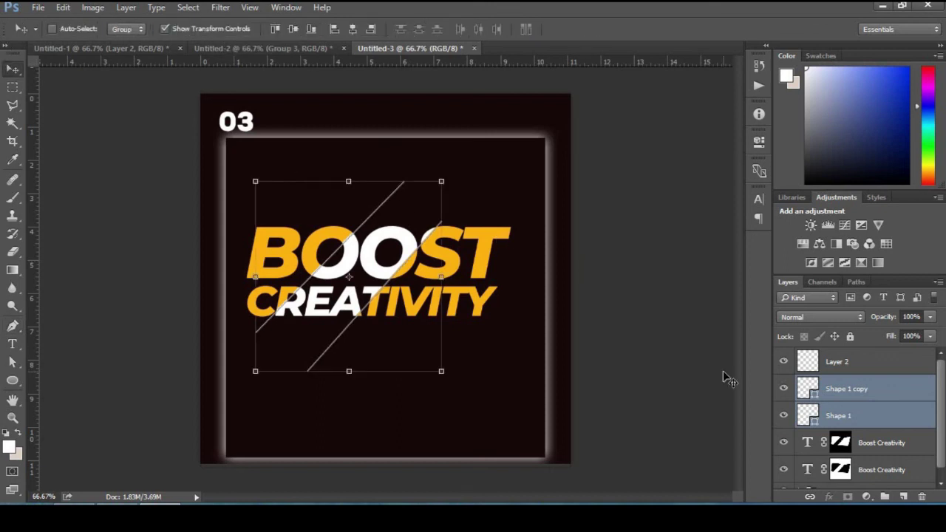
# Nudge the Shape 1 upper line two steps left, checking its ends up close
pyautogui.click(876, 391)
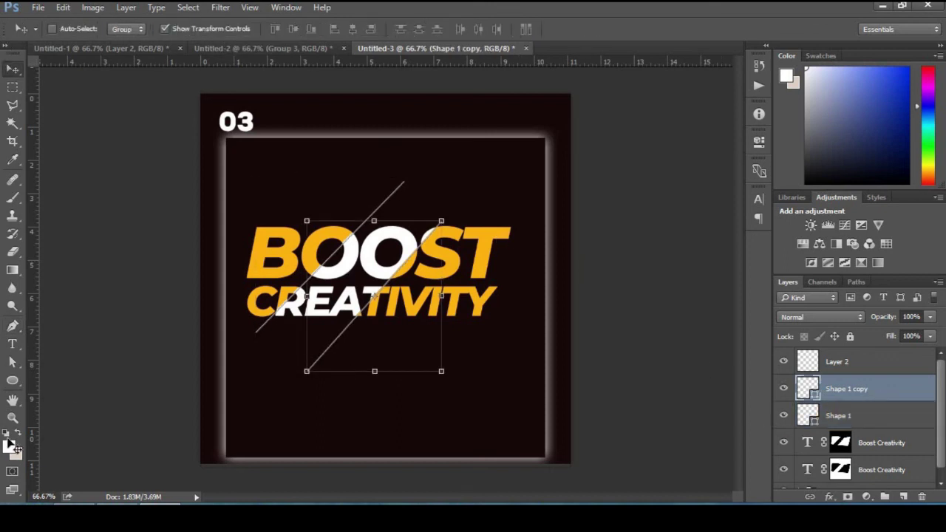
pyautogui.click(12, 418)
pyautogui.click(239, 284)
pyautogui.click(239, 285)
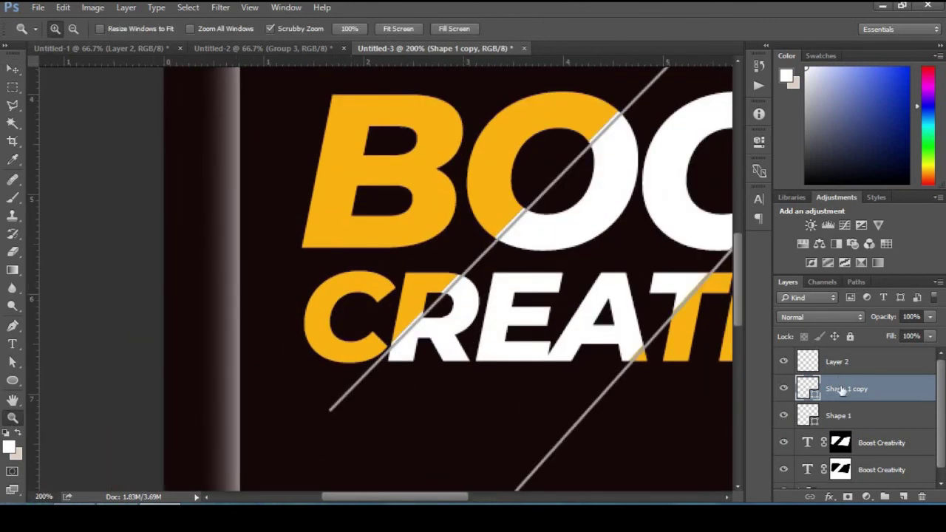
pyautogui.click(846, 419)
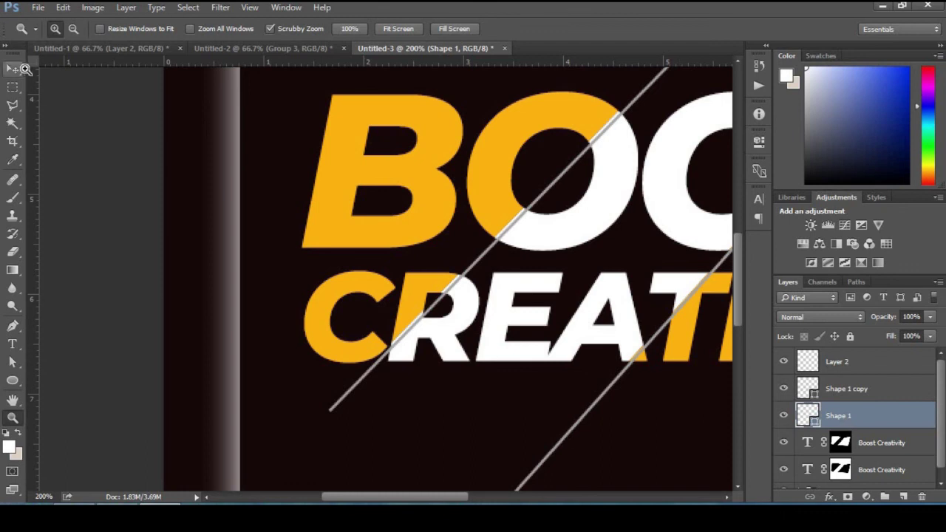
pyautogui.click(20, 68)
pyautogui.press('Left')
pyautogui.press('Left')
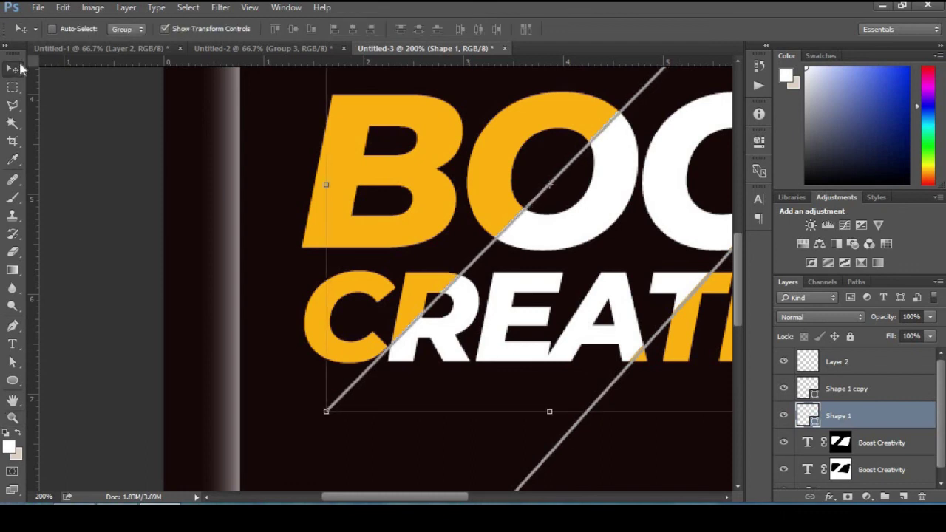
pyautogui.press('Left')
pyautogui.press('Left')
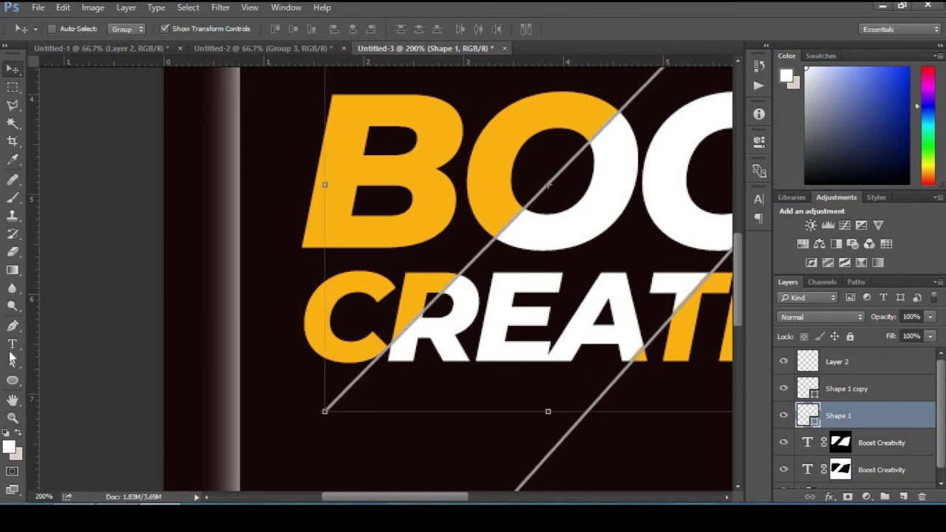
pyautogui.click(12, 417)
pyautogui.keyDown('alt'); pyautogui.click(657, 229); pyautogui.keyUp('alt')
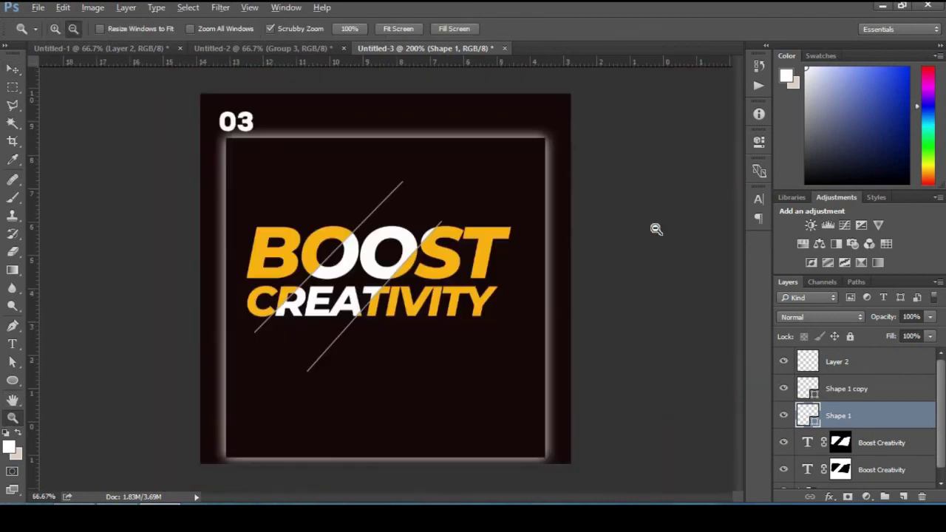